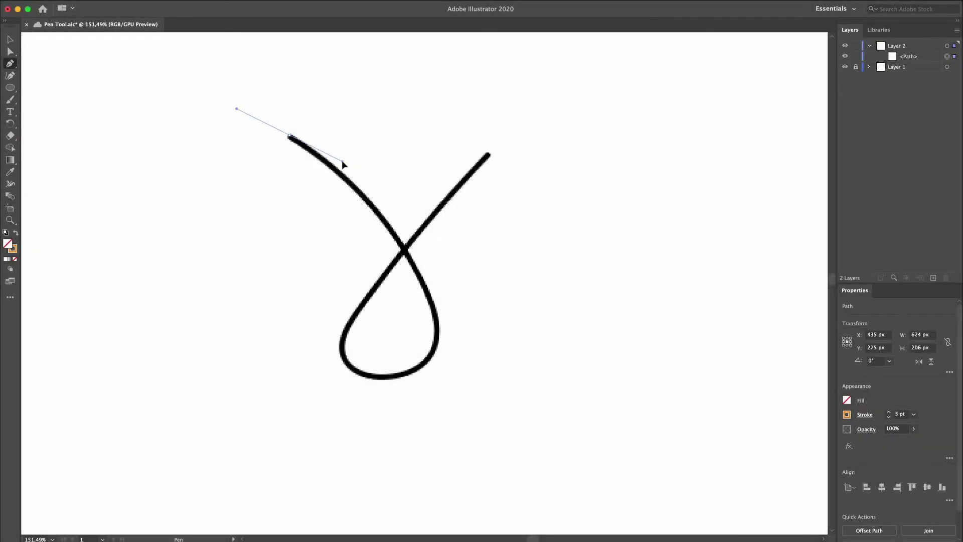
Step: Drag smooth pen anchors along the loop sketch, around its bottom to the upper-right tip
{"action": "left_click_drag", "start_coordinate": [434, 315], "coordinate": [440, 366]}
{"action": "left_click_drag", "start_coordinate": [380, 377], "coordinate": [343, 342]}
{"action": "left_click_drag", "start_coordinate": [489, 154], "coordinate": [539, 120]}
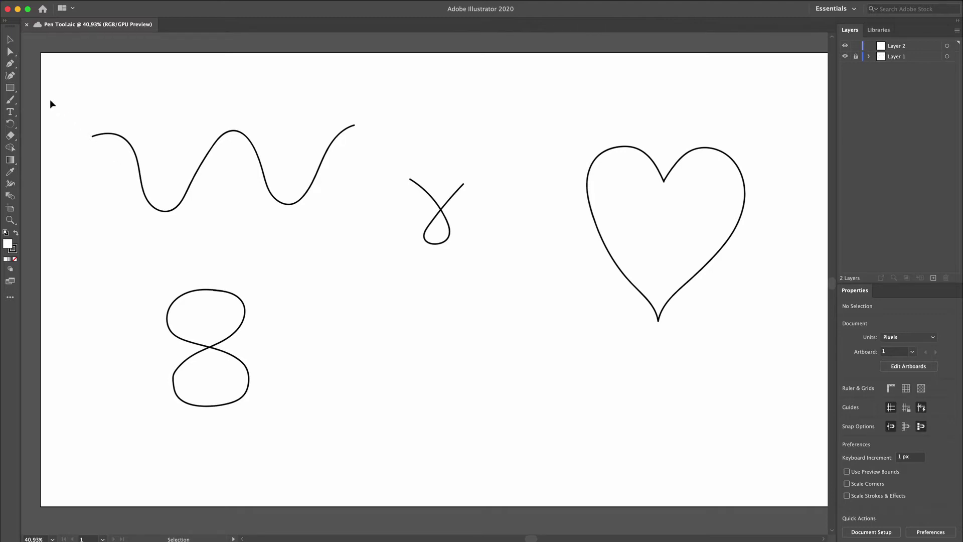
{"action": "key", "text": "m"}
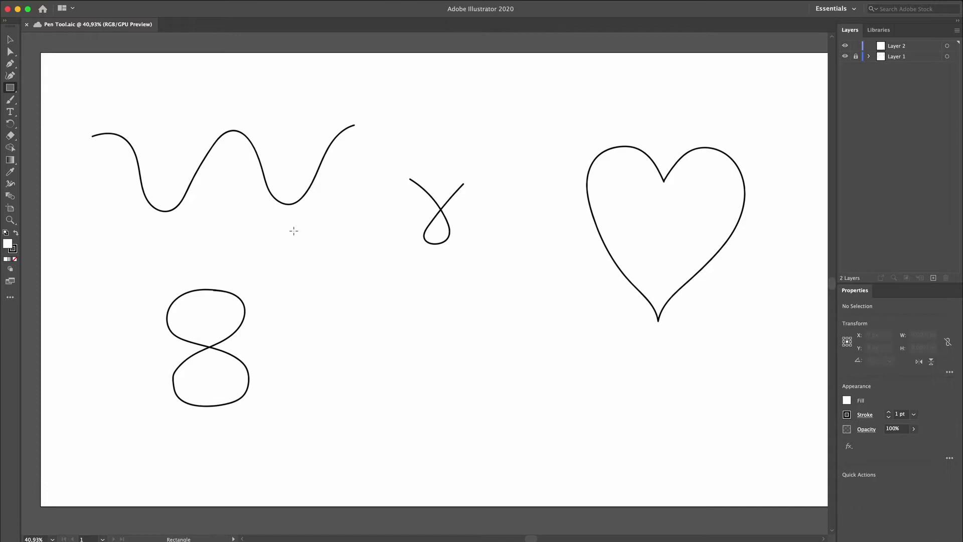
{"action": "left_click_drag", "start_coordinate": [7, 92], "coordinate": [32, 86]}
{"action": "left_click_drag", "start_coordinate": [317, 325], "coordinate": [368, 413]}
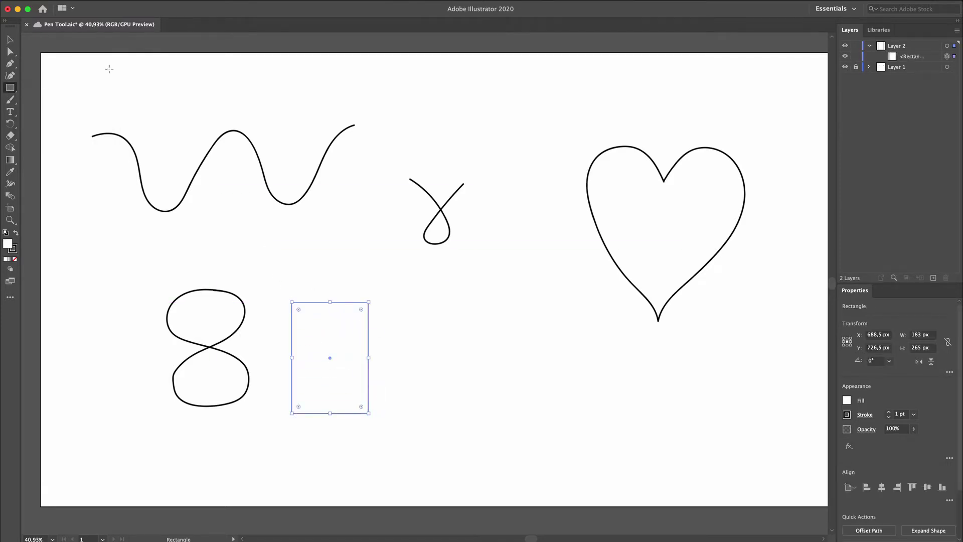
{"action": "left_click_drag", "start_coordinate": [10, 95], "coordinate": [36, 100]}
{"action": "left_click_drag", "start_coordinate": [381, 460], "coordinate": [319, 380]}
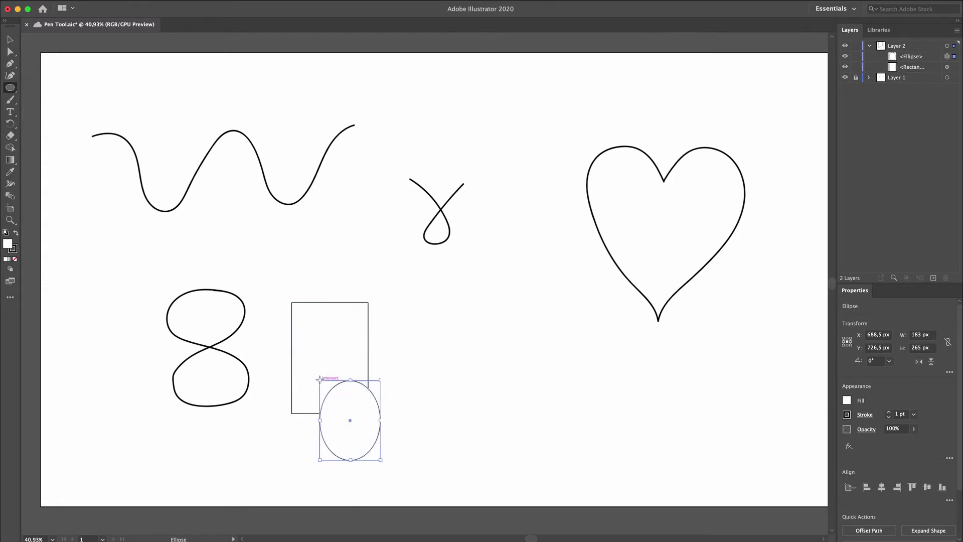
{"action": "key", "text": "v"}
{"action": "left_click", "coordinate": [360, 372], "text": "shift"}
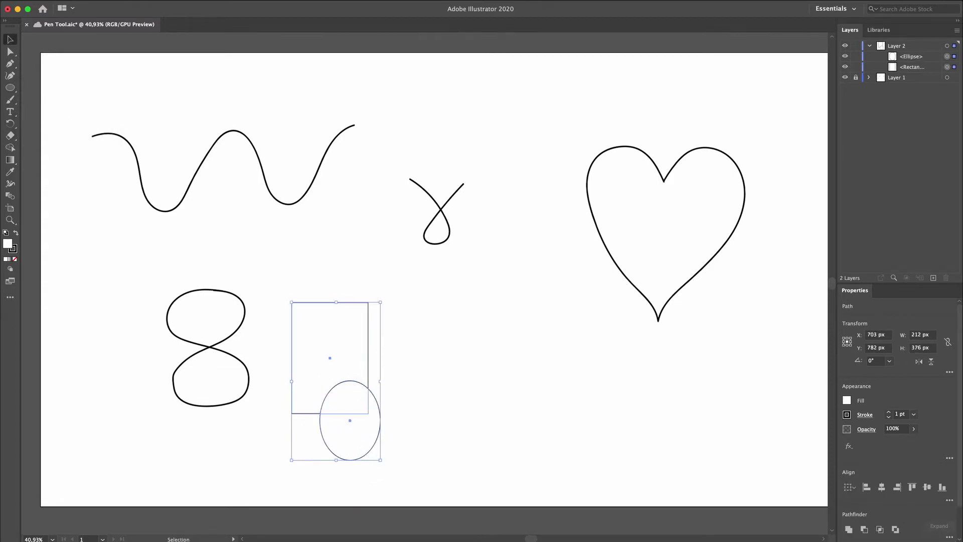
{"action": "left_click", "coordinate": [864, 529]}
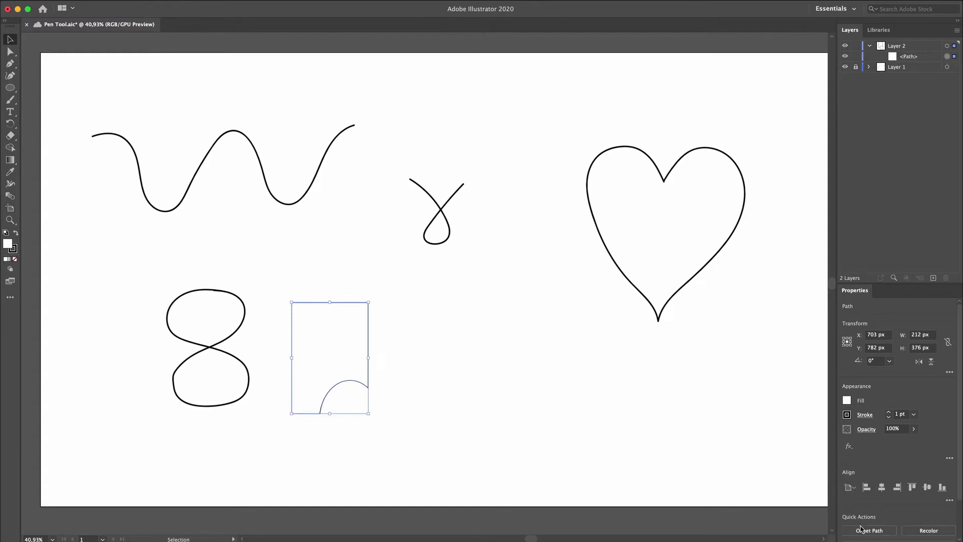
{"action": "left_click", "coordinate": [687, 436]}
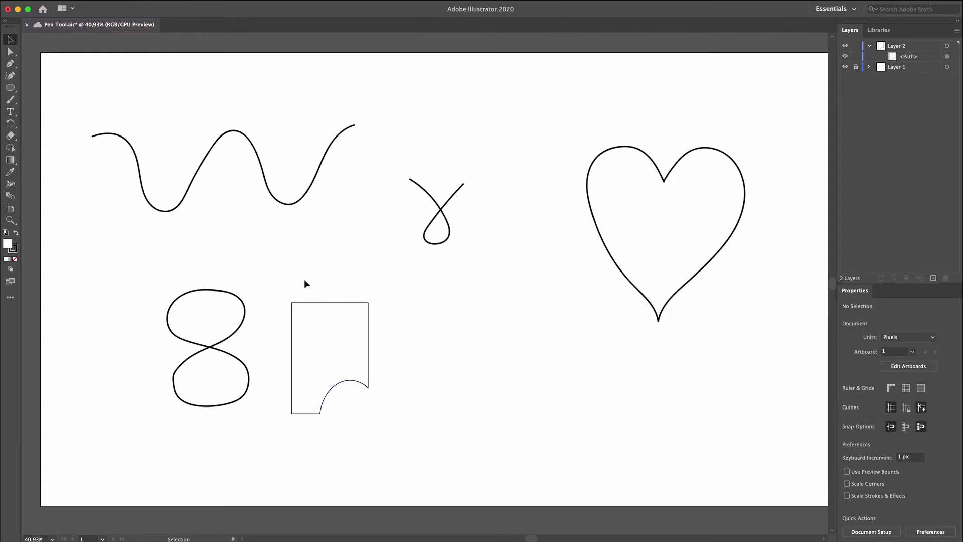
{"action": "left_click_drag", "start_coordinate": [304, 279], "coordinate": [385, 387]}
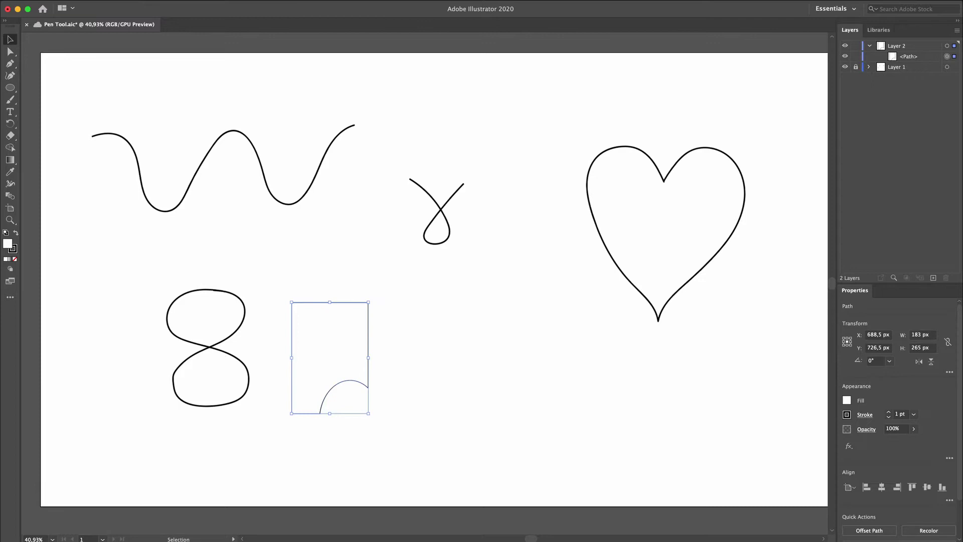
{"action": "key", "text": "Delete"}
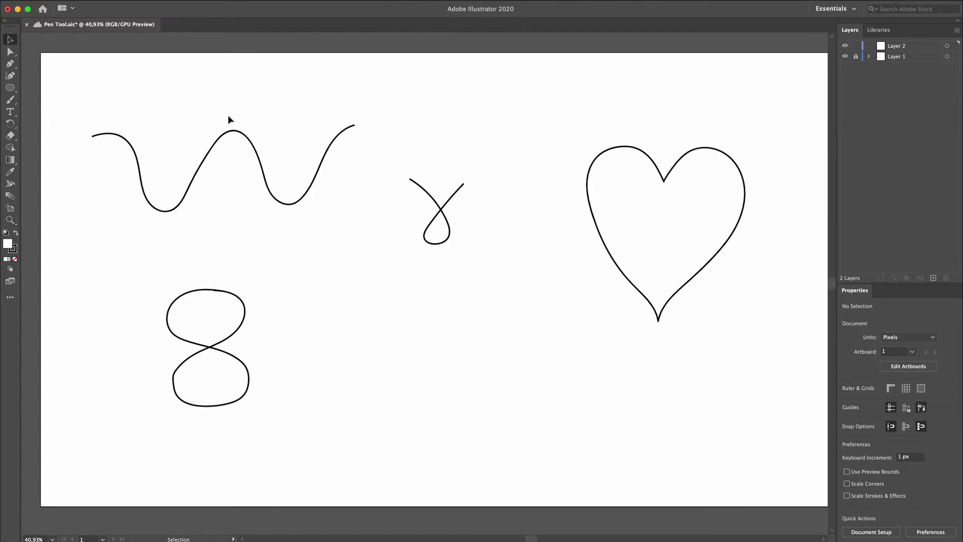
Step: Save Pen Tool.aic with Cmd+S
{"action": "key", "text": "super+s"}
{"action": "scroll", "coordinate": [126, 140], "scroll_direction": "left", "scroll_amount": 2}
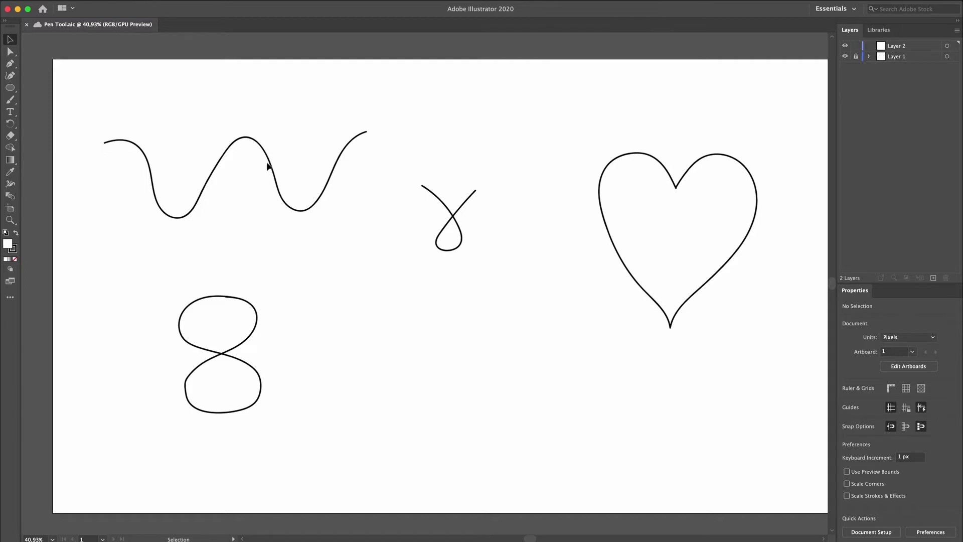
Step: Zoom in on the wave sketch and switch to the Pen tool
{"action": "scroll", "coordinate": [204, 152], "scroll_direction": "up", "scroll_amount": 5}
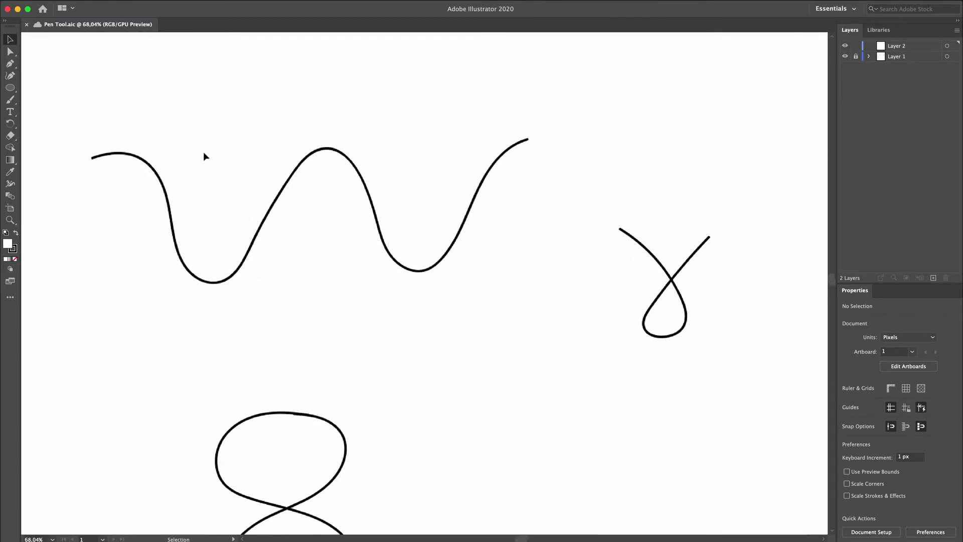
{"action": "scroll", "coordinate": [215, 149], "scroll_direction": "up", "scroll_amount": 4}
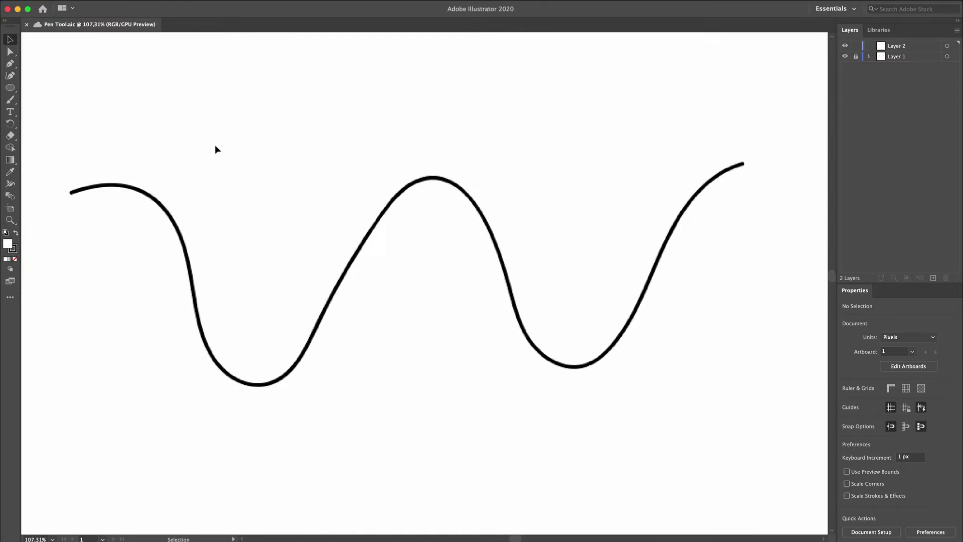
{"action": "scroll", "coordinate": [215, 146], "scroll_direction": "left", "scroll_amount": 2}
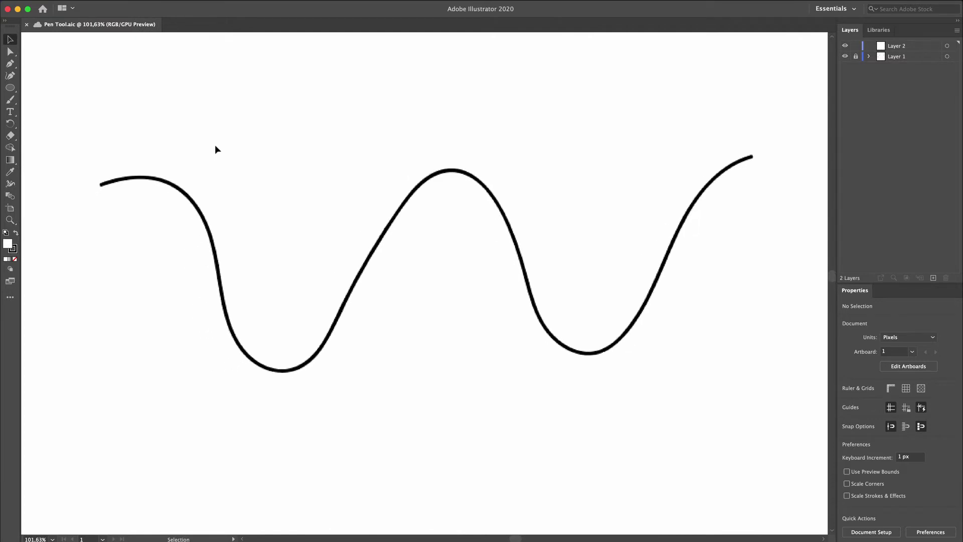
{"action": "left_click", "coordinate": [10, 63]}
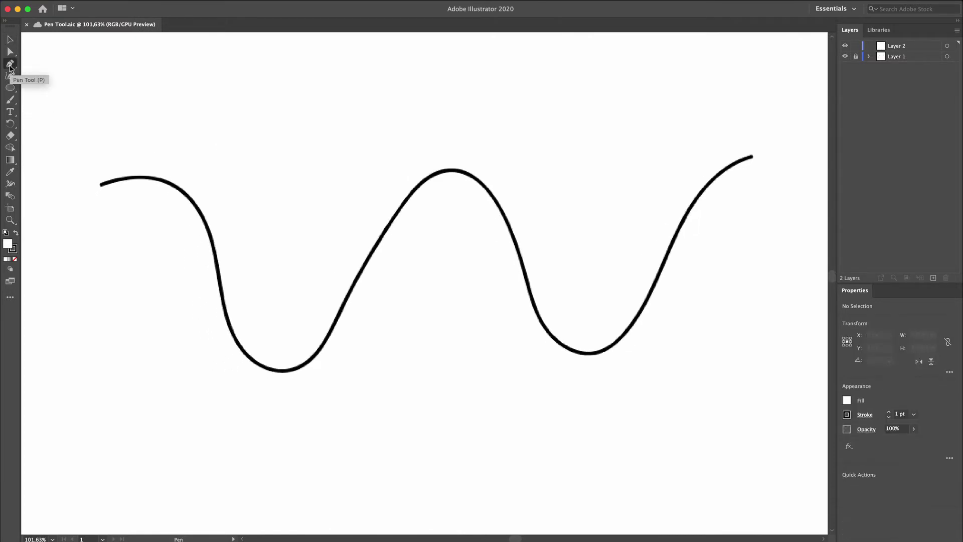
Step: Set Fill to None and an orange 2 pt stroke at 60% opacity
{"action": "left_click", "coordinate": [844, 401]}
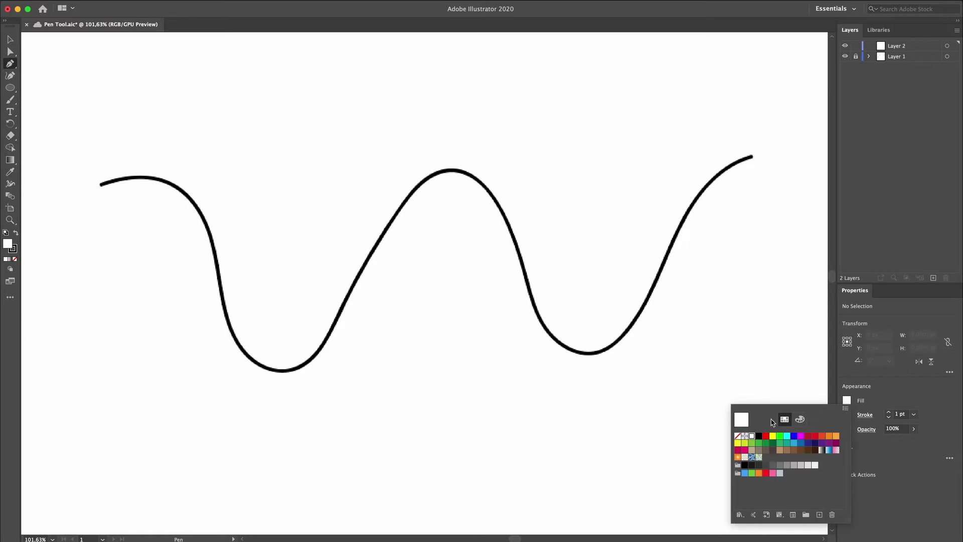
{"action": "left_click", "coordinate": [738, 435]}
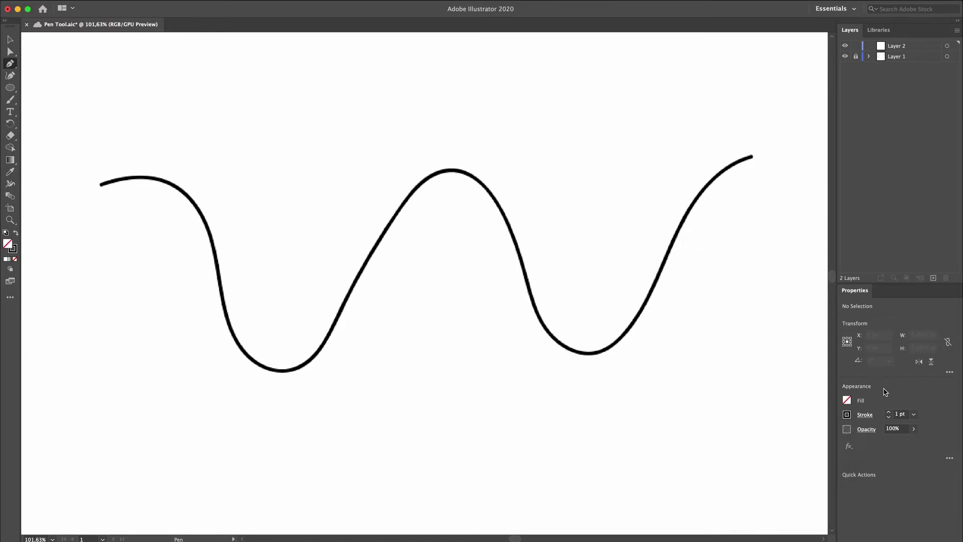
{"action": "left_click", "coordinate": [846, 415]}
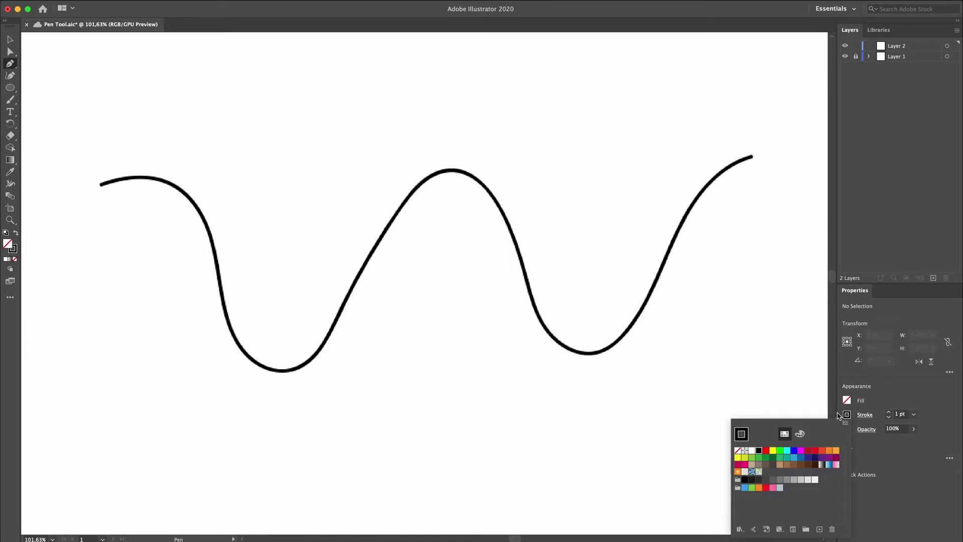
{"action": "left_click", "coordinate": [829, 450]}
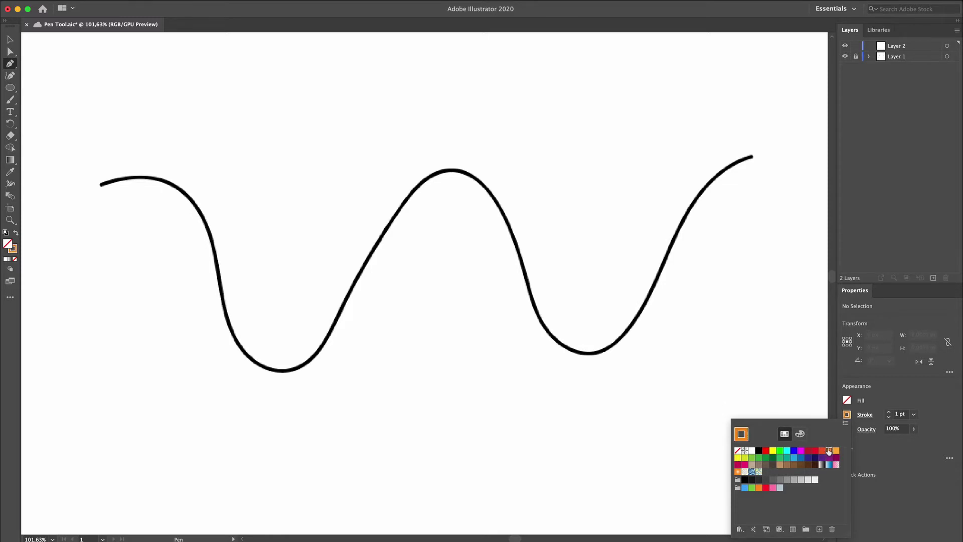
{"action": "left_click", "coordinate": [889, 412]}
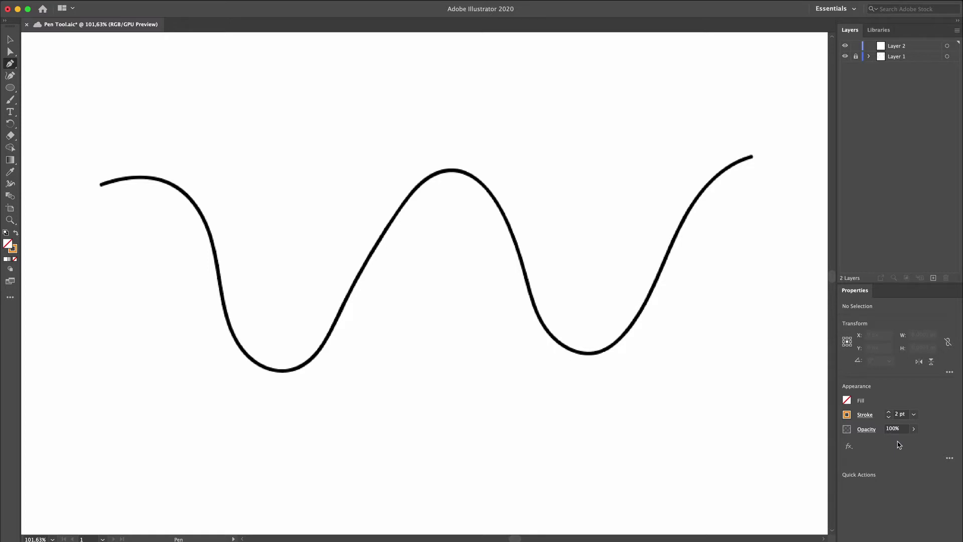
{"action": "left_click_drag", "start_coordinate": [914, 428], "coordinate": [898, 441]}
{"action": "left_click", "coordinate": [10, 40]}
{"action": "left_click", "coordinate": [10, 63]}
Step: Place curved anchors from the wave's left end along its first curve into the first trough
{"action": "scroll", "coordinate": [104, 185], "scroll_direction": "up", "scroll_amount": 2}
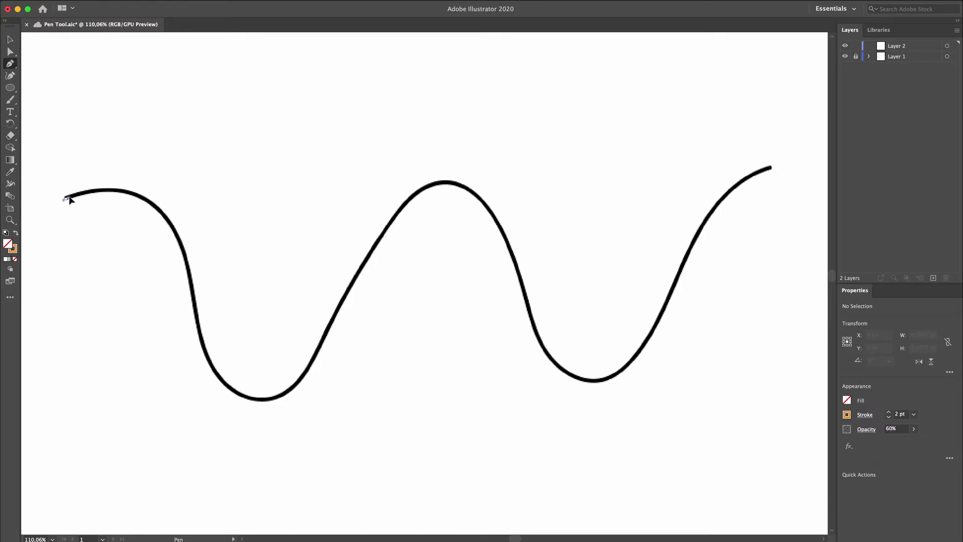
{"action": "left_click_drag", "start_coordinate": [65, 198], "coordinate": [100, 189]}
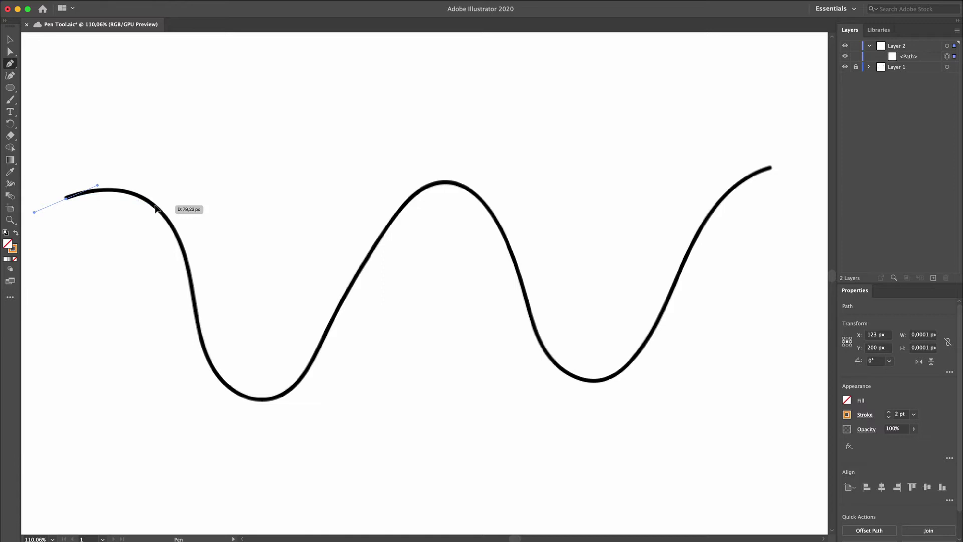
{"action": "left_click", "coordinate": [157, 208]}
{"action": "left_click_drag", "start_coordinate": [156, 208], "coordinate": [175, 225]}
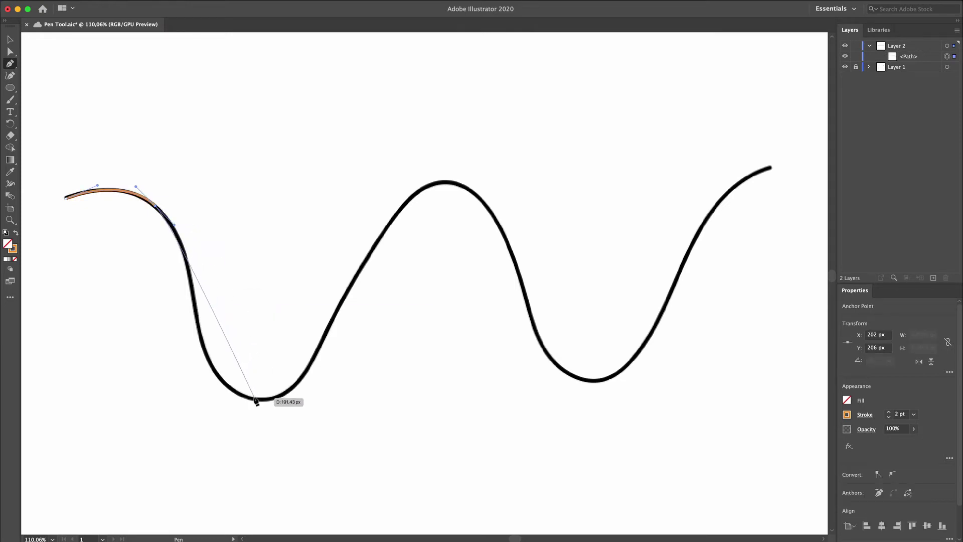
{"action": "left_click_drag", "start_coordinate": [256, 400], "coordinate": [313, 399]}
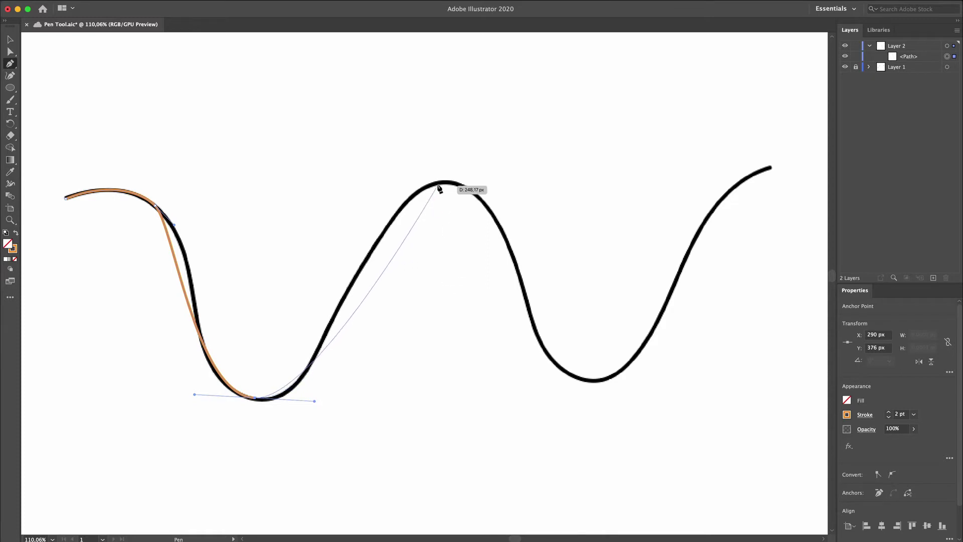
Step: Add anchors over the wave's crest and second trough, ending at its right-hand tip
{"action": "left_click_drag", "start_coordinate": [446, 186], "coordinate": [510, 183]}
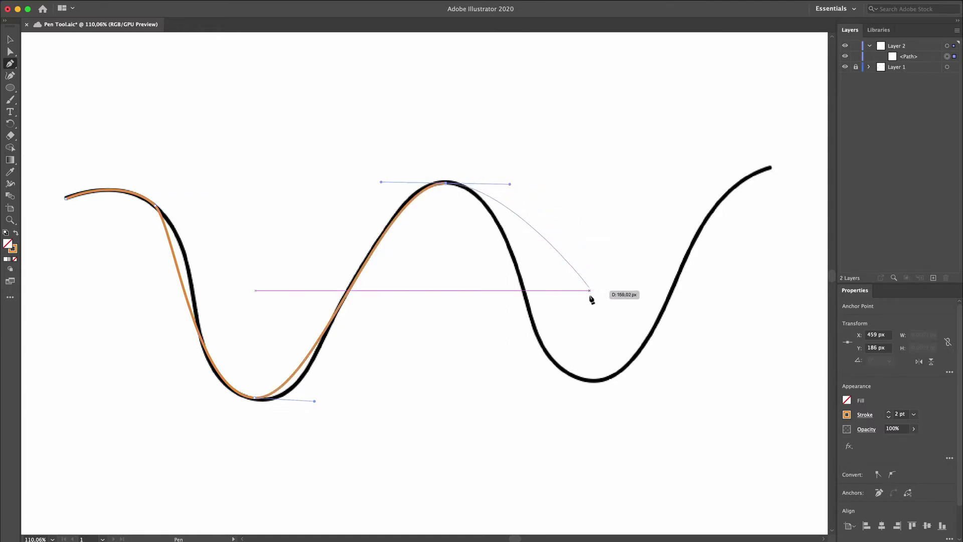
{"action": "left_click", "coordinate": [591, 381]}
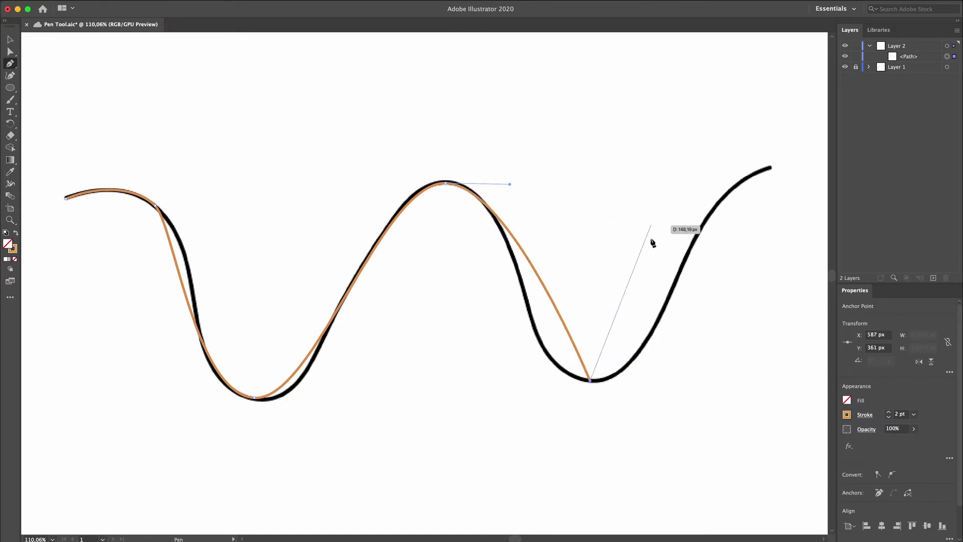
{"action": "left_click_drag", "start_coordinate": [651, 225], "coordinate": [650, 241]}
{"action": "key", "text": "ctrl+z"}
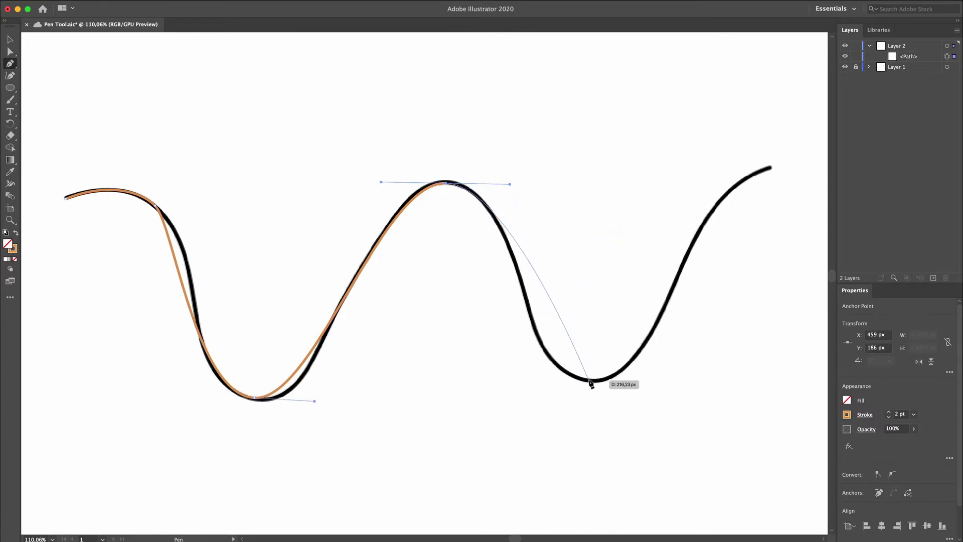
{"action": "left_click_drag", "start_coordinate": [591, 382], "coordinate": [662, 385]}
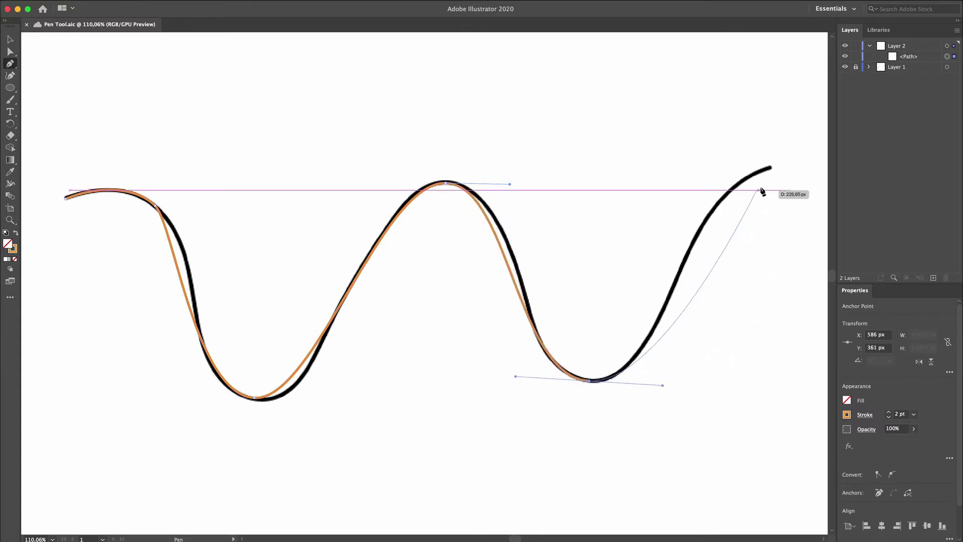
{"action": "mouse_move", "coordinate": [771, 169]}
{"action": "left_mouse_down"}
{"action": "mouse_move", "coordinate": [863, 163]}
{"action": "mouse_move", "coordinate": [767, 161]}
{"action": "left_mouse_up"}
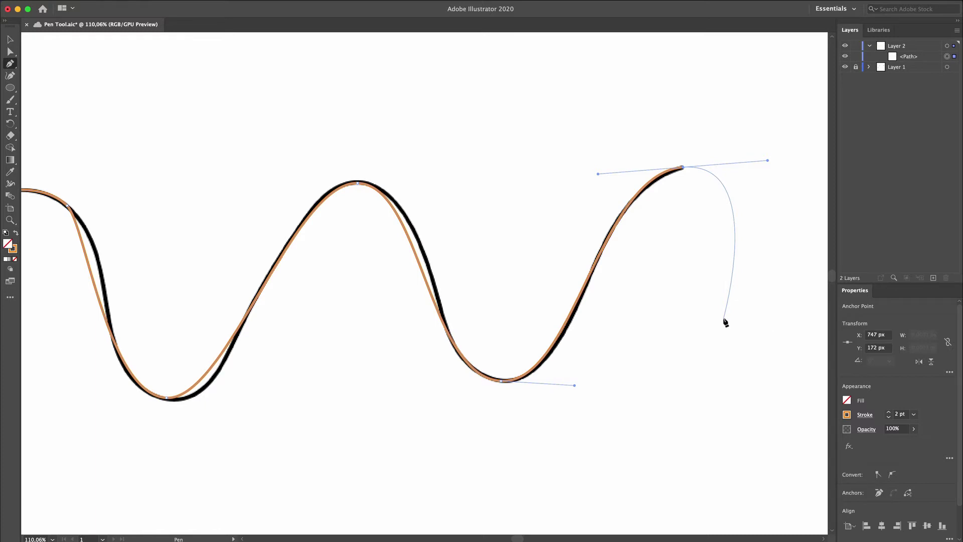
Step: End the orange path and reshape the handles at the first bend and first valley
{"action": "key", "text": "Escape"}
{"action": "scroll", "coordinate": [557, 319], "scroll_direction": "left", "scroll_amount": 4}
{"action": "scroll", "coordinate": [558, 319], "scroll_direction": "down", "scroll_amount": 3}
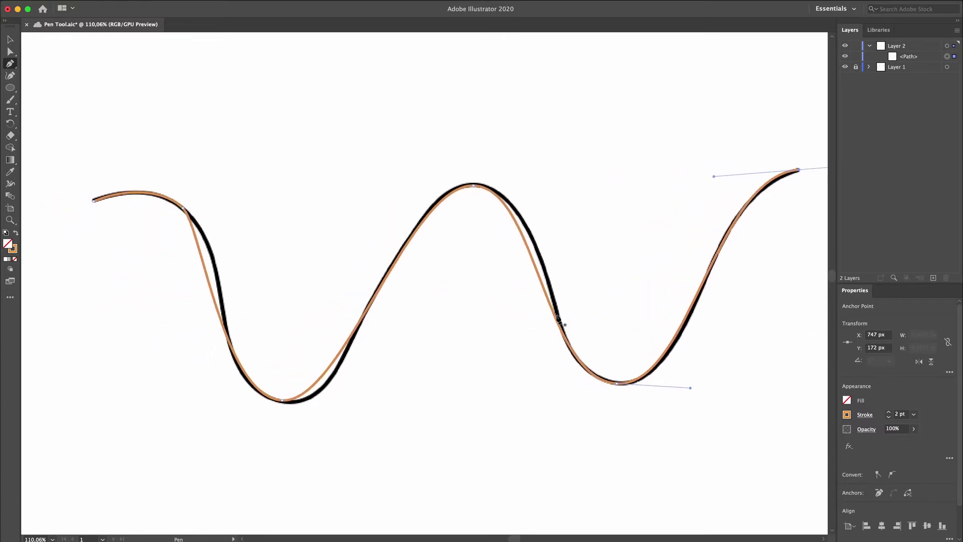
{"action": "left_click", "coordinate": [11, 52]}
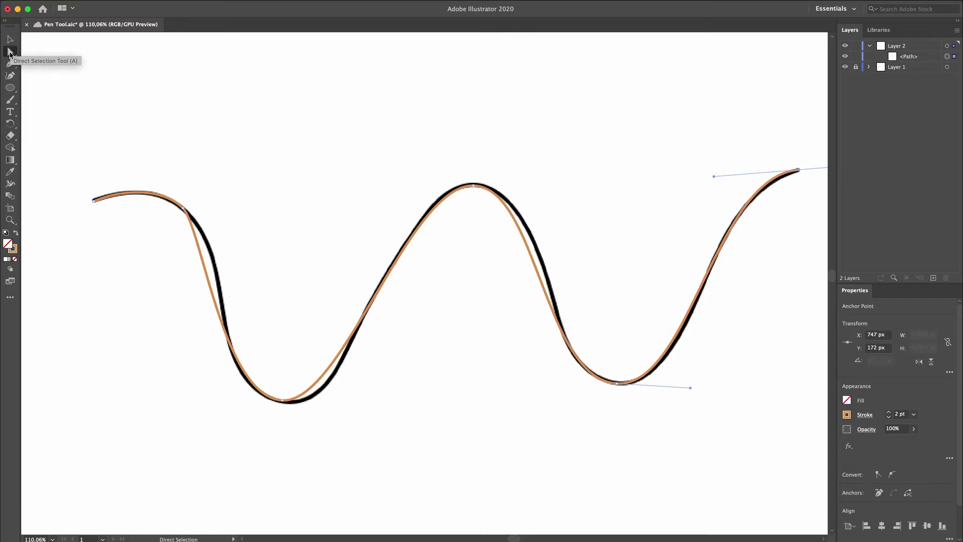
{"action": "left_click", "coordinate": [185, 209]}
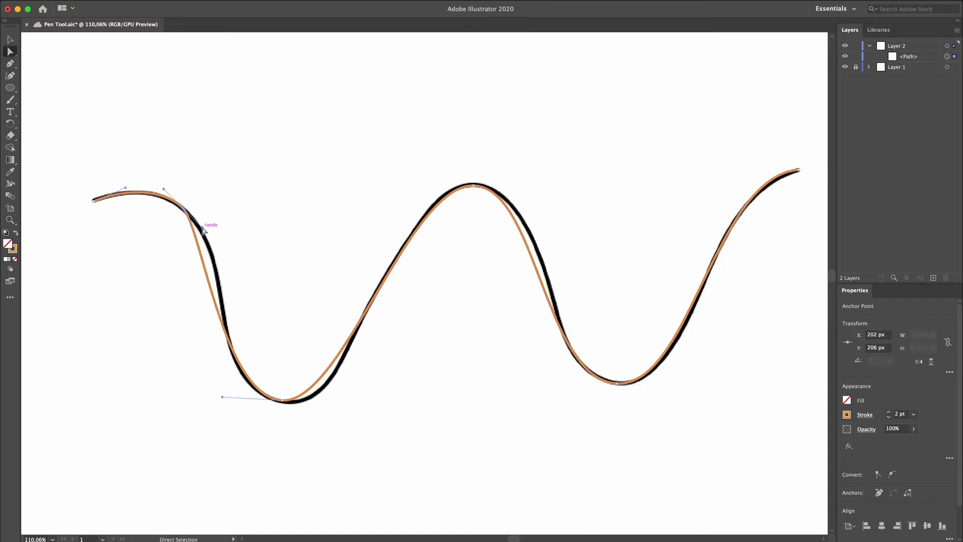
{"action": "left_click_drag", "start_coordinate": [202, 227], "coordinate": [228, 242]}
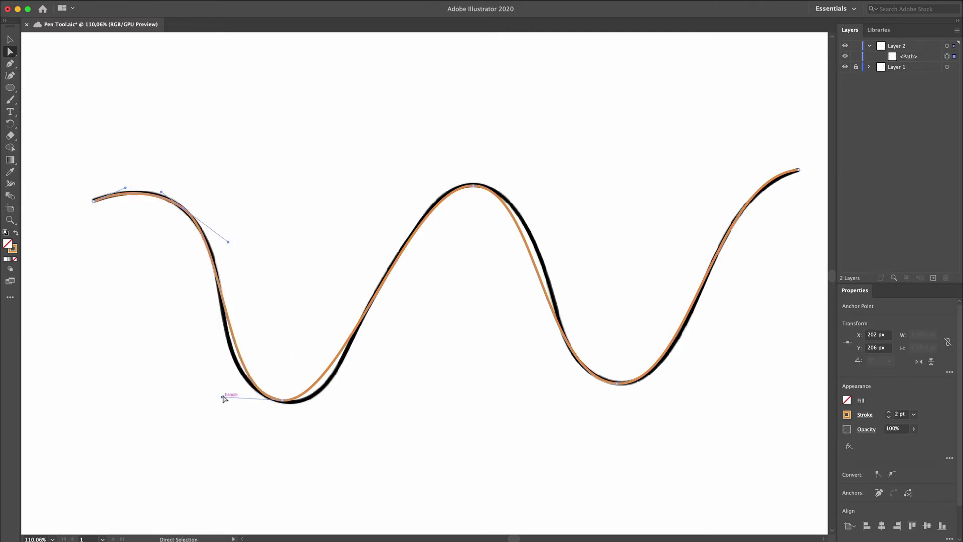
{"action": "left_click", "coordinate": [284, 401]}
{"action": "left_click_drag", "start_coordinate": [221, 396], "coordinate": [205, 397]}
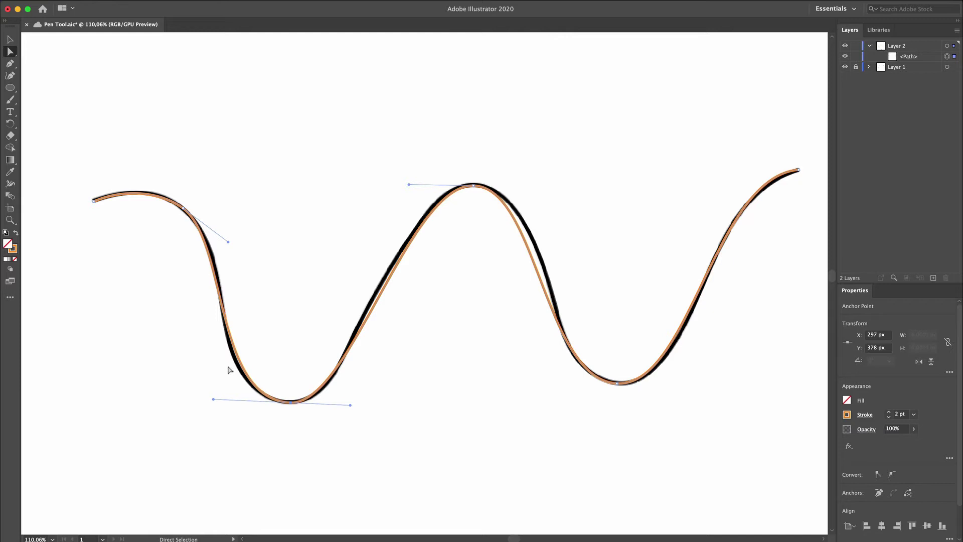
{"action": "left_click_drag", "start_coordinate": [213, 399], "coordinate": [204, 399]}
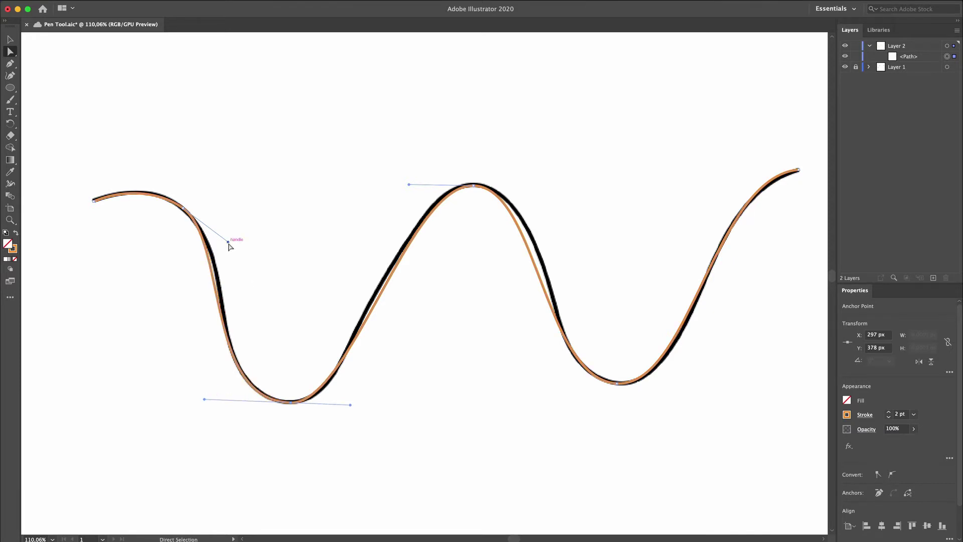
{"action": "left_click_drag", "start_coordinate": [228, 243], "coordinate": [239, 245]}
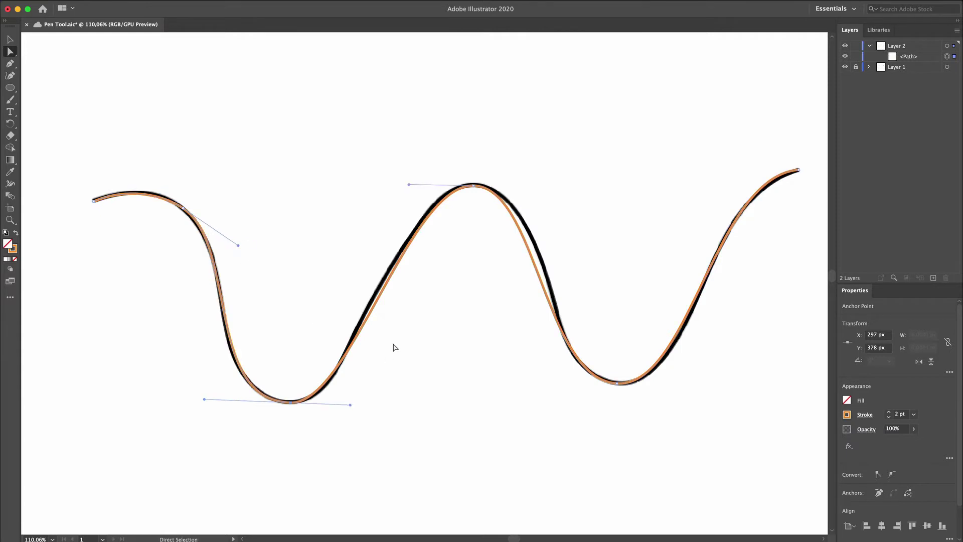
Step: Adjust handles at the middle peak, second valley and right tip, undoing the last tweak
{"action": "left_click", "coordinate": [475, 185]}
{"action": "left_click_drag", "start_coordinate": [408, 185], "coordinate": [398, 185]}
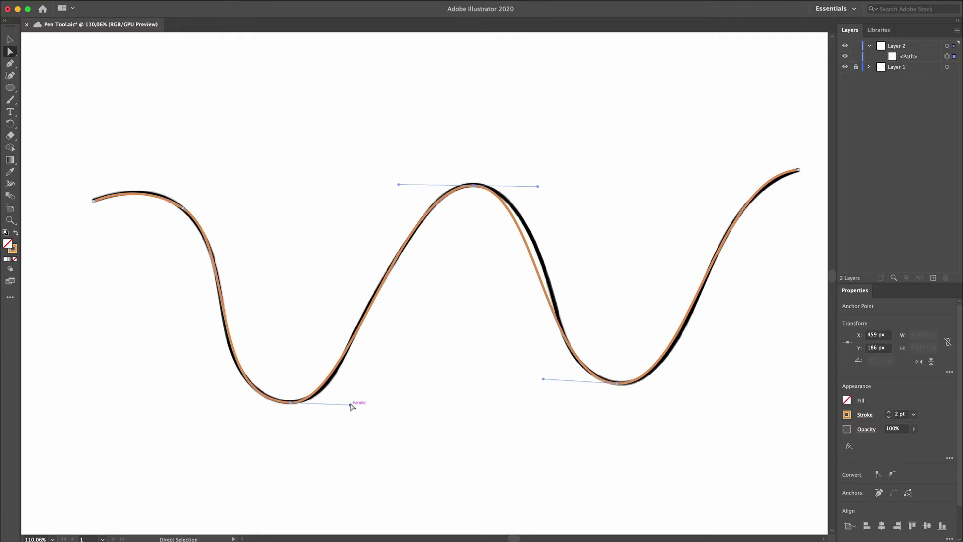
{"action": "left_click_drag", "start_coordinate": [351, 402], "coordinate": [358, 402]}
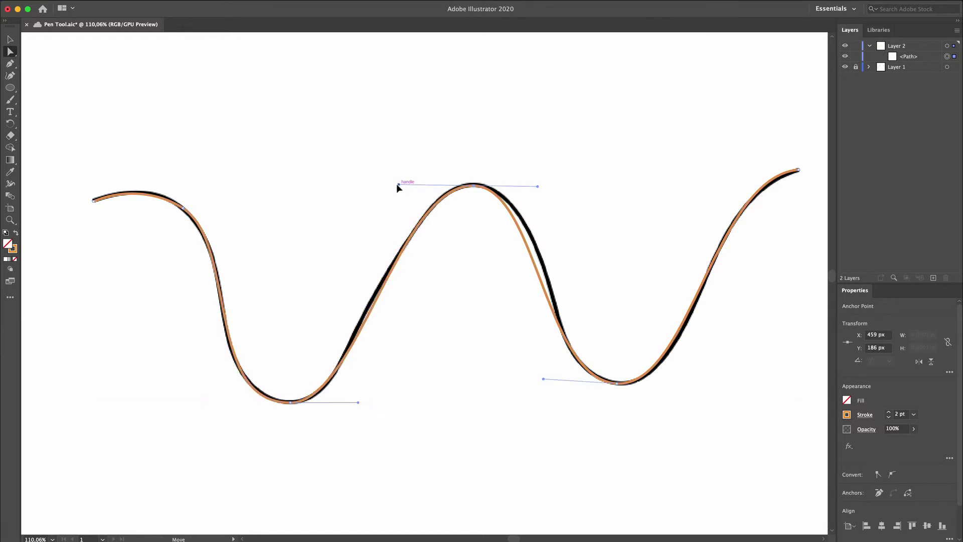
{"action": "left_click_drag", "start_coordinate": [397, 184], "coordinate": [392, 184]}
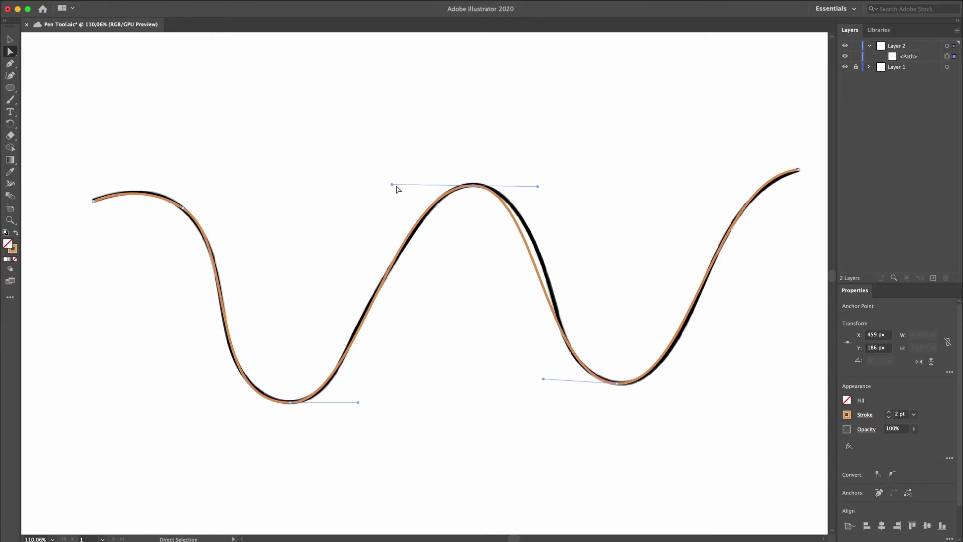
{"action": "scroll", "coordinate": [537, 281], "scroll_direction": "right", "scroll_amount": 3}
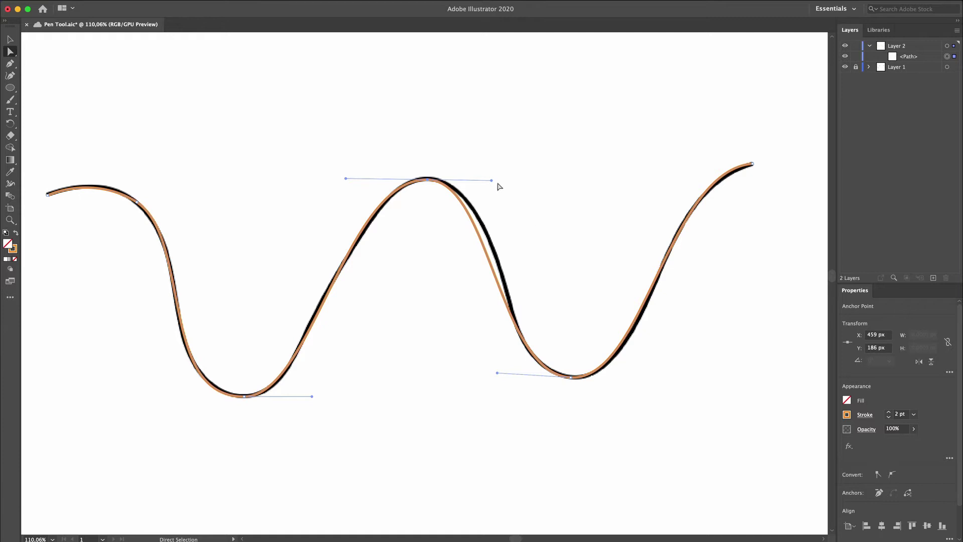
{"action": "left_click_drag", "start_coordinate": [492, 180], "coordinate": [509, 181]}
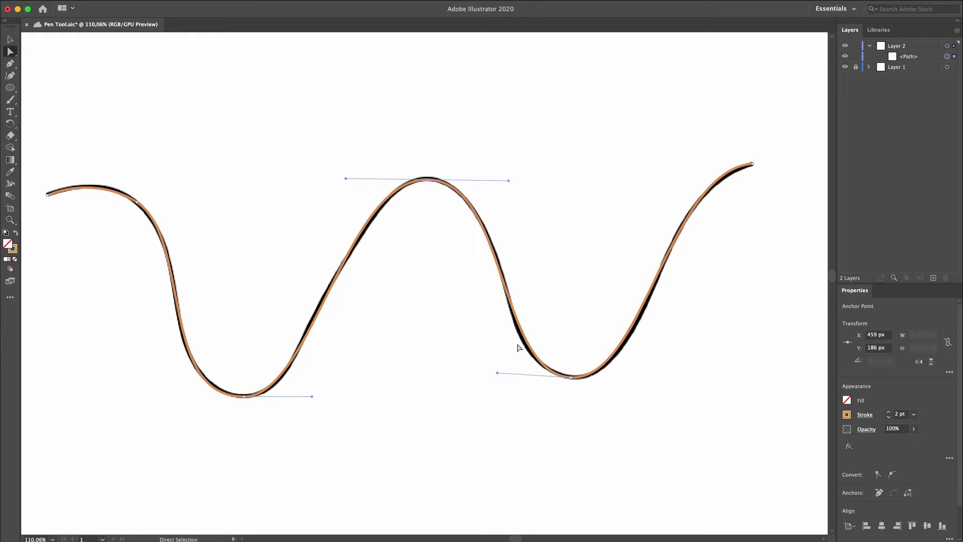
{"action": "left_click_drag", "start_coordinate": [497, 372], "coordinate": [496, 380]}
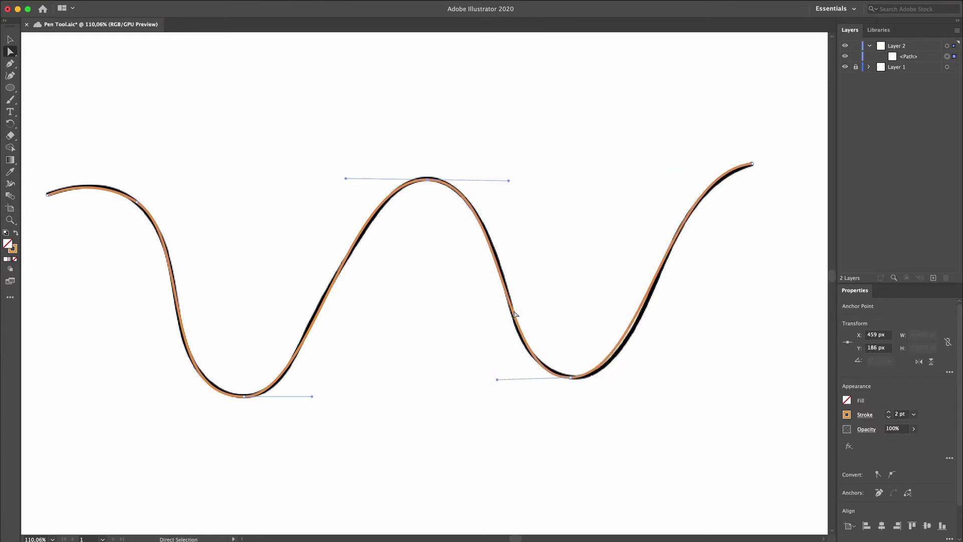
{"action": "left_click_drag", "start_coordinate": [509, 180], "coordinate": [512, 181]}
{"action": "left_click_drag", "start_coordinate": [576, 379], "coordinate": [655, 378]}
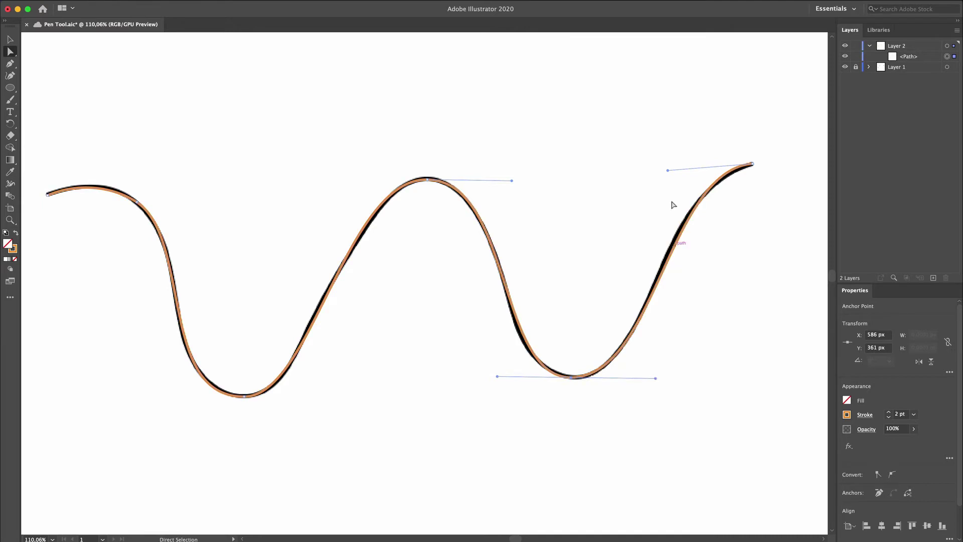
{"action": "left_click", "coordinate": [667, 169]}
{"action": "left_click_drag", "start_coordinate": [668, 169], "coordinate": [653, 182]}
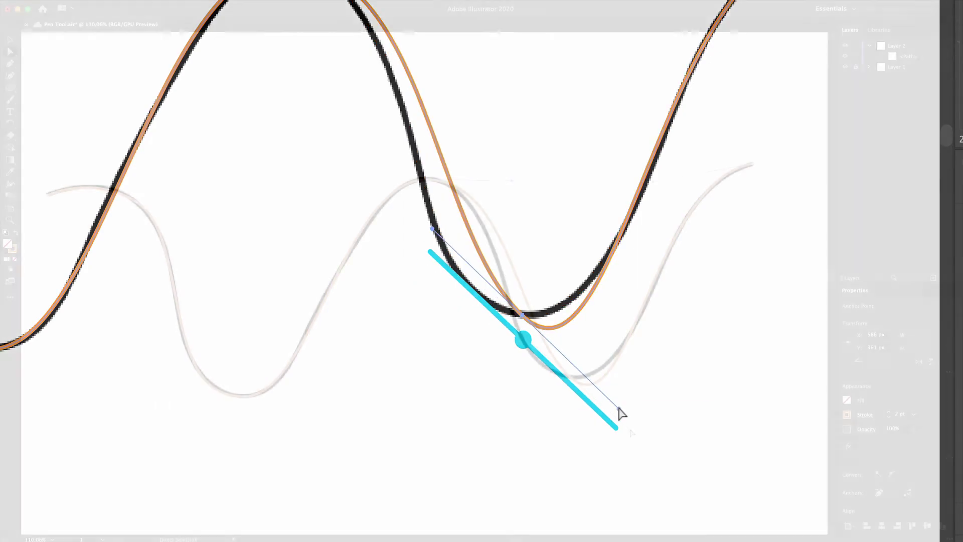
{"action": "key", "text": "ctrl+z"}
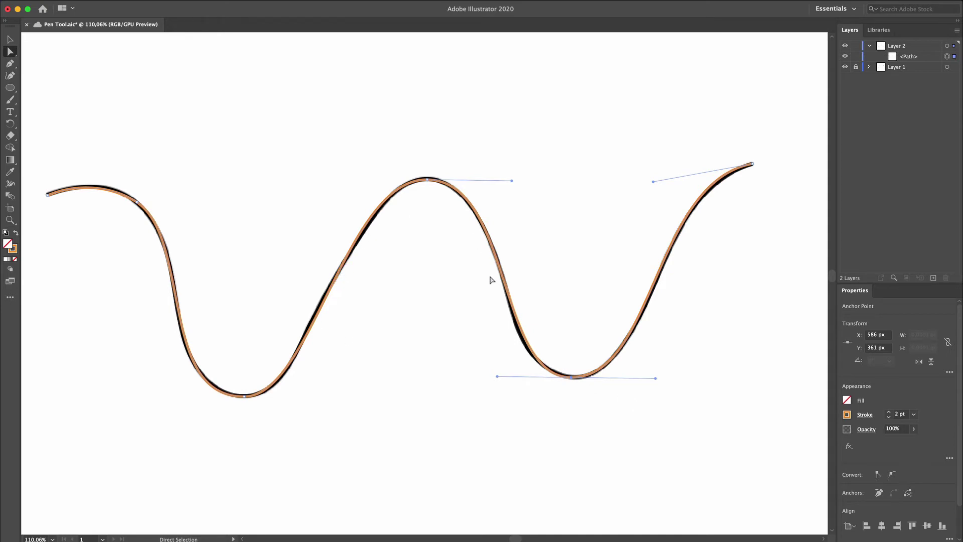
Step: Thicken the orange wave's stroke, then move the path off the sketch and undo the move
{"action": "left_click", "coordinate": [889, 412]}
{"action": "left_click", "coordinate": [889, 412]}
{"action": "left_click", "coordinate": [889, 412]}
{"action": "left_click", "coordinate": [889, 412]}
{"action": "left_click", "coordinate": [889, 412]}
{"action": "left_click", "coordinate": [889, 412]}
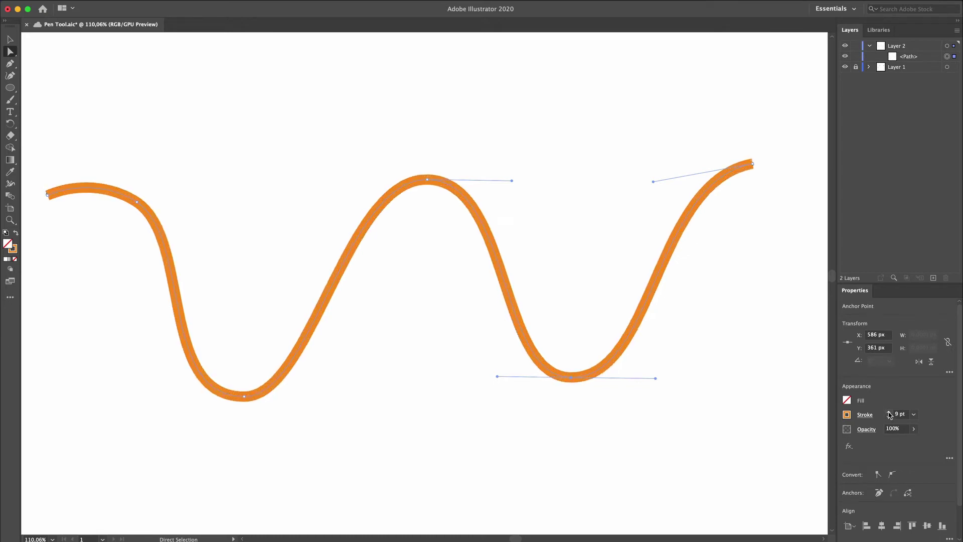
{"action": "left_click", "coordinate": [889, 412]}
{"action": "left_click", "coordinate": [889, 412]}
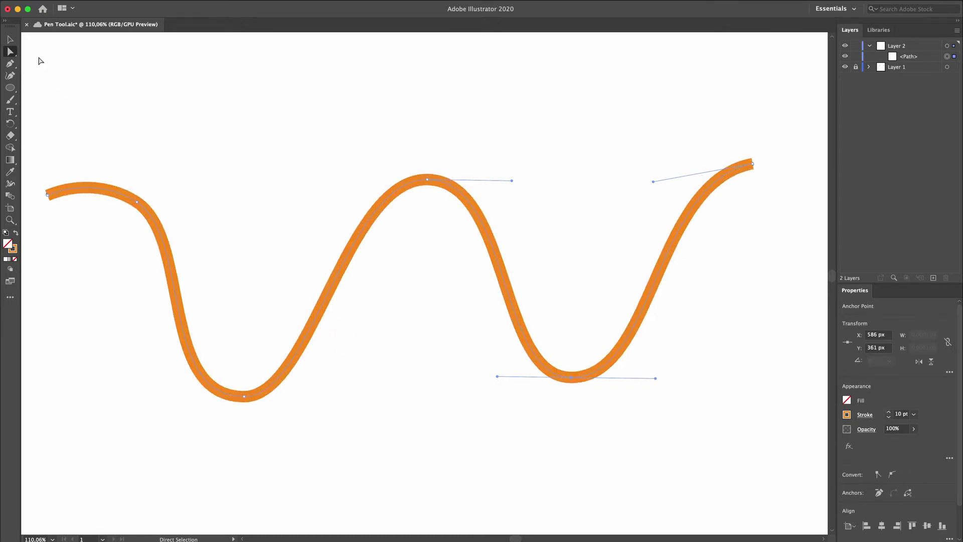
{"action": "left_click", "coordinate": [10, 40]}
{"action": "left_click", "coordinate": [70, 75]}
{"action": "scroll", "coordinate": [207, 126], "scroll_direction": "down", "scroll_amount": 3}
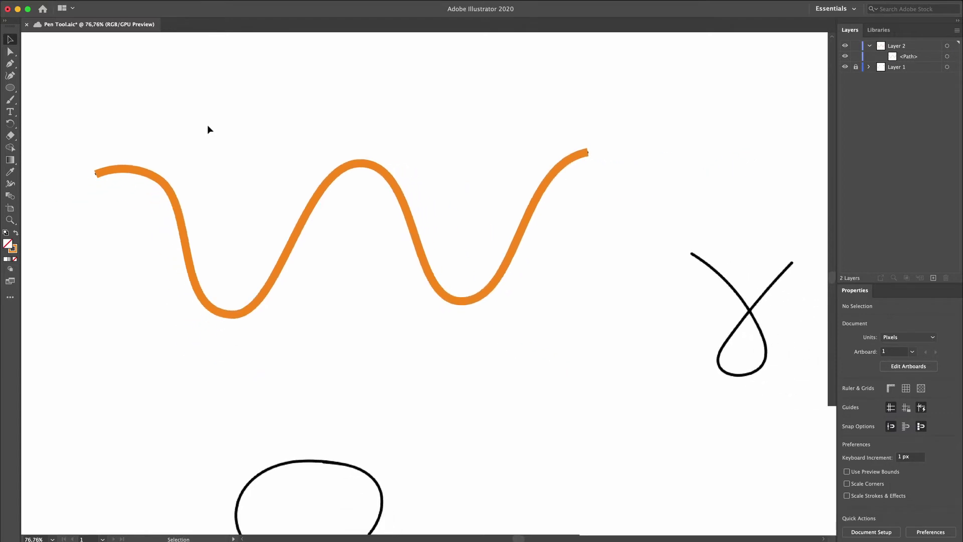
{"action": "left_click", "coordinate": [361, 166]}
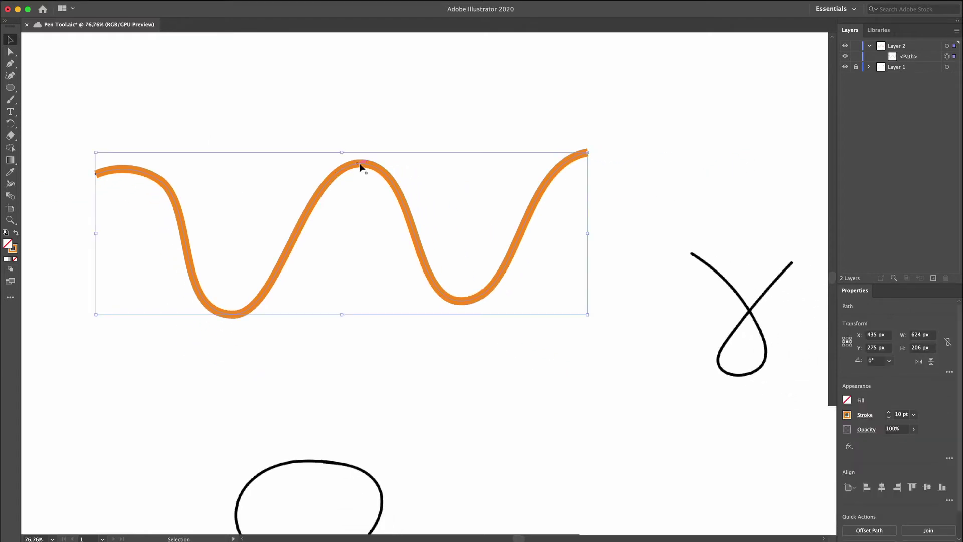
{"action": "left_click_drag", "start_coordinate": [361, 165], "coordinate": [359, 245]}
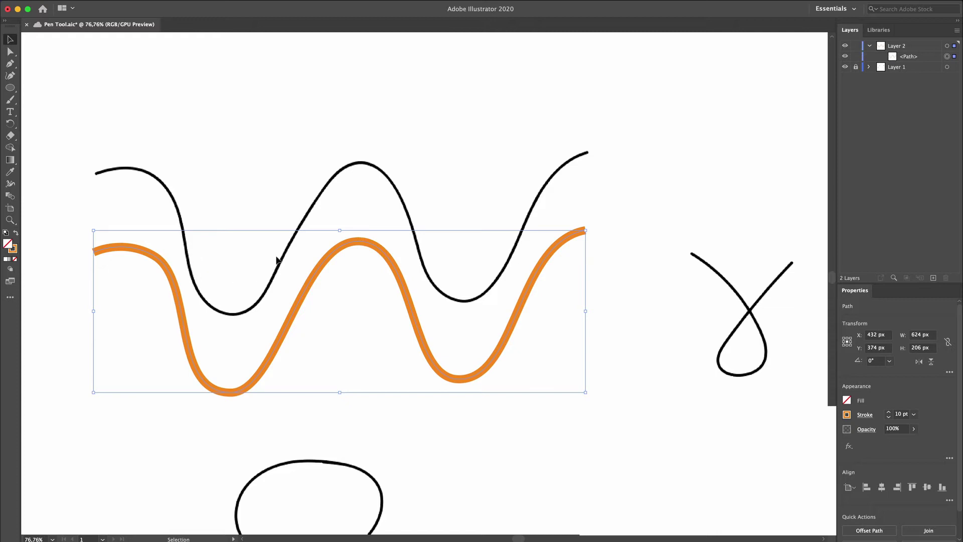
{"action": "key", "text": "super+z"}
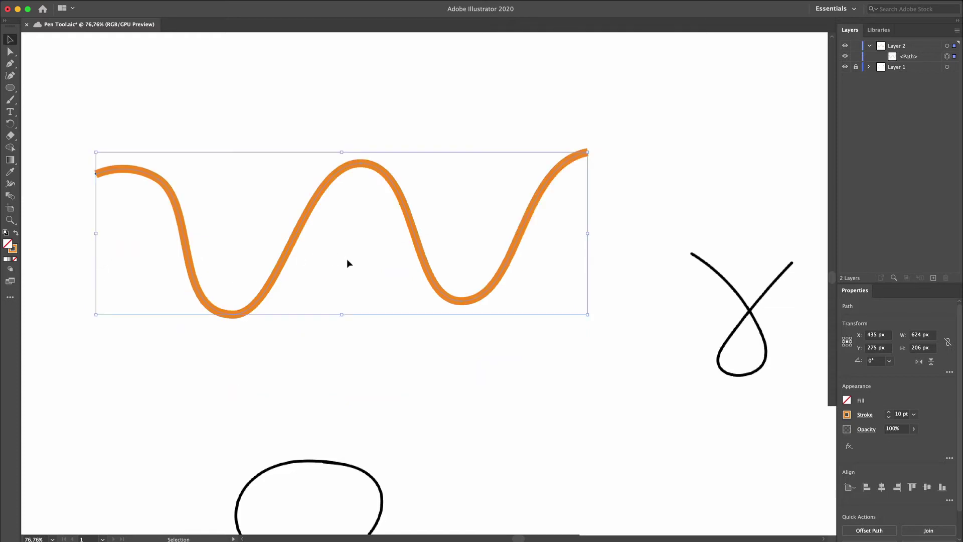
Step: Thin the orange wave's stroke back down to 3 pt
{"action": "left_click", "coordinate": [889, 417]}
{"action": "left_click", "coordinate": [889, 416]}
{"action": "left_click", "coordinate": [888, 417]}
{"action": "left_click", "coordinate": [888, 417]}
{"action": "left_click", "coordinate": [889, 417]}
{"action": "left_click", "coordinate": [889, 417]}
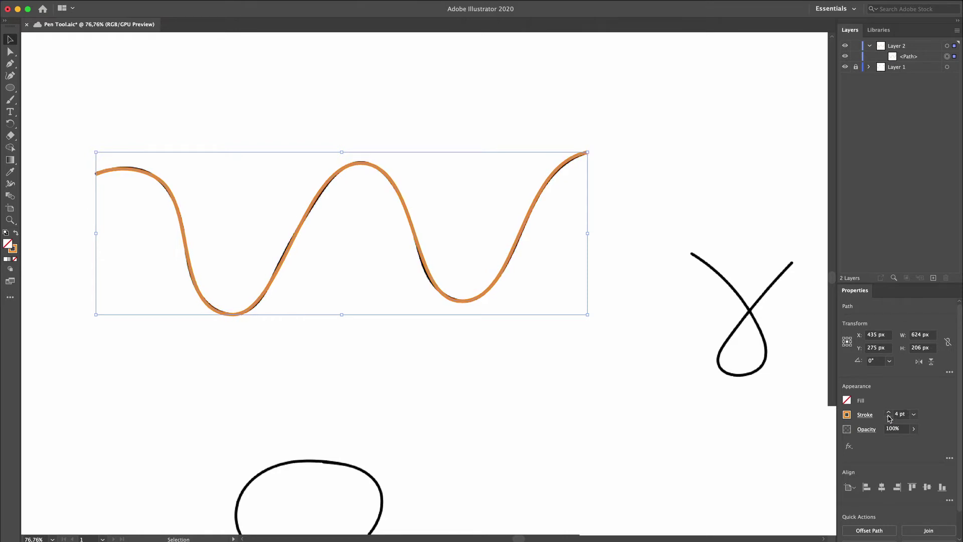
{"action": "left_click", "coordinate": [888, 417]}
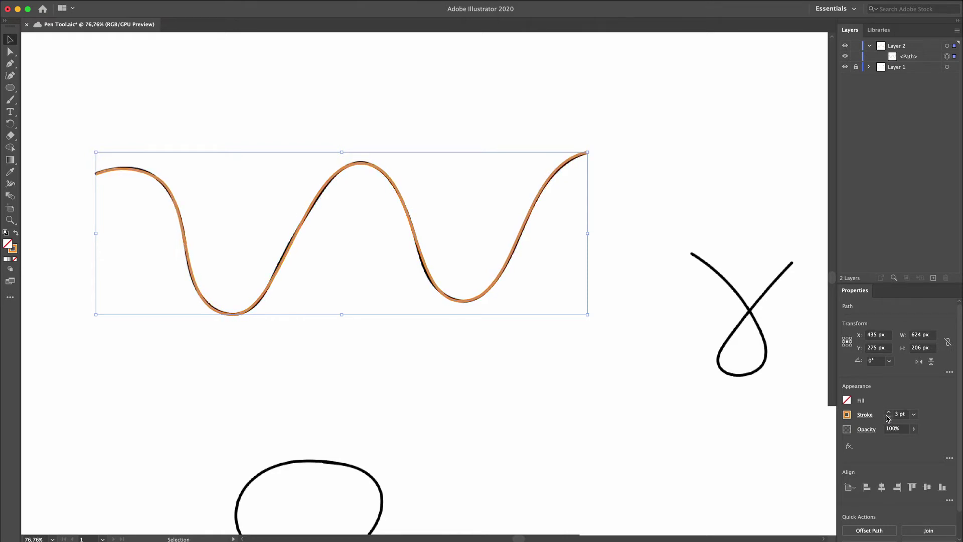
{"action": "scroll", "coordinate": [647, 293], "scroll_direction": "down", "scroll_amount": 2}
{"action": "scroll", "coordinate": [647, 294], "scroll_direction": "right", "scroll_amount": 4}
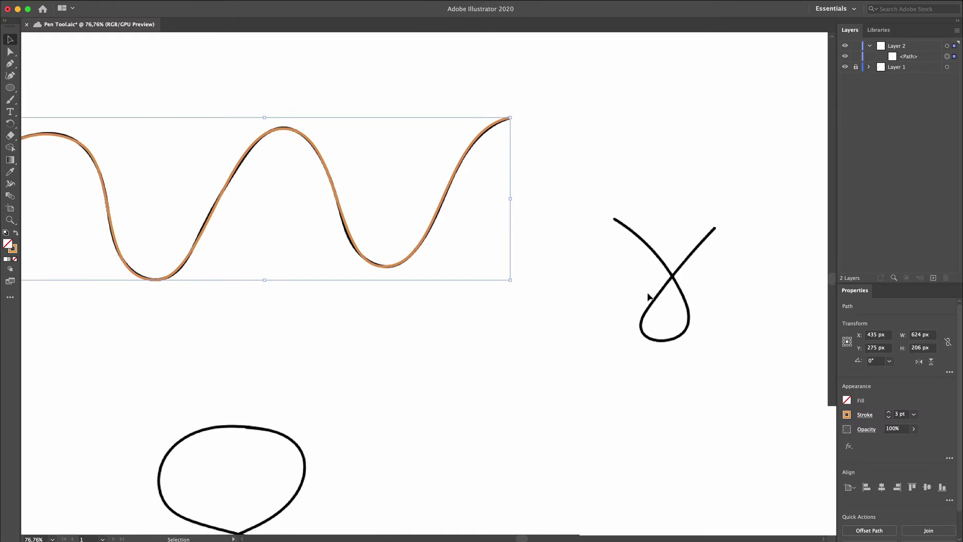
{"action": "scroll", "coordinate": [649, 297], "scroll_direction": "down", "scroll_amount": 1}
{"action": "scroll", "coordinate": [648, 297], "scroll_direction": "right", "scroll_amount": 3}
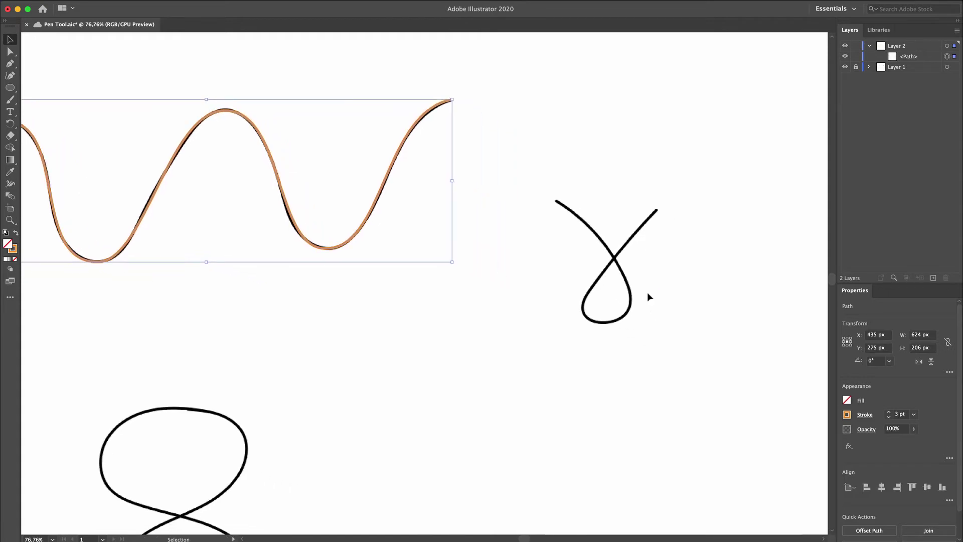
Step: Draw a smooth pen path from the loop's upper-left end around its right side and bottom
{"action": "scroll", "coordinate": [648, 296], "scroll_direction": "up", "scroll_amount": 5}
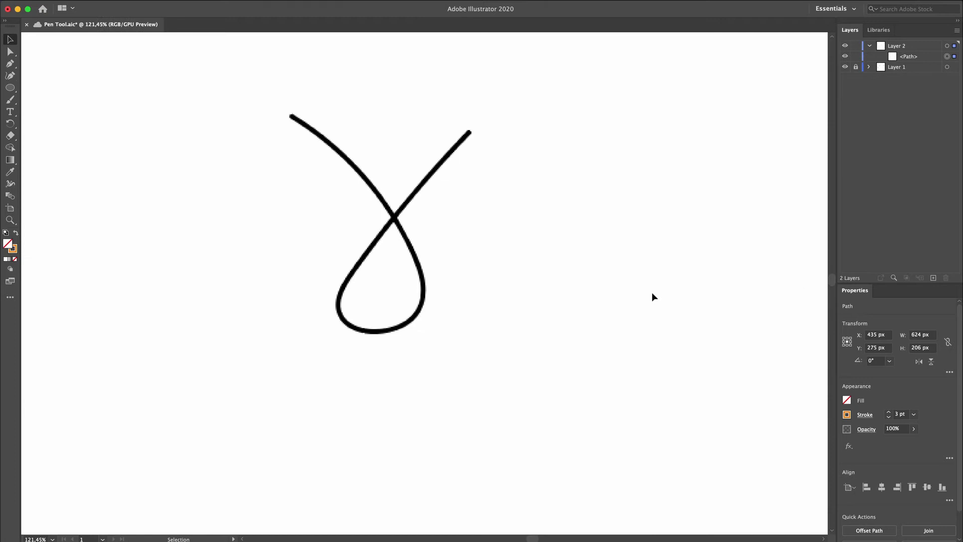
{"action": "scroll", "coordinate": [653, 297], "scroll_direction": "up", "scroll_amount": 2}
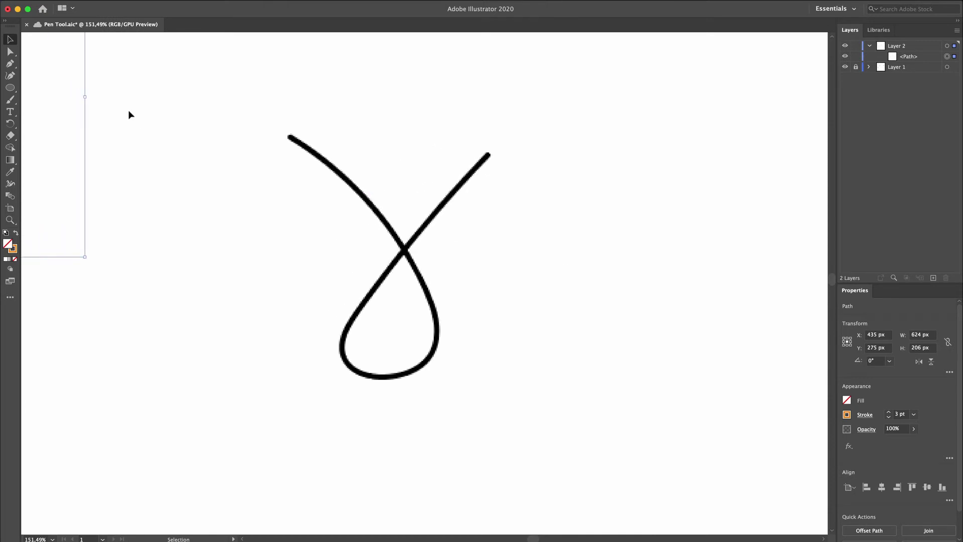
{"action": "left_click", "coordinate": [10, 64]}
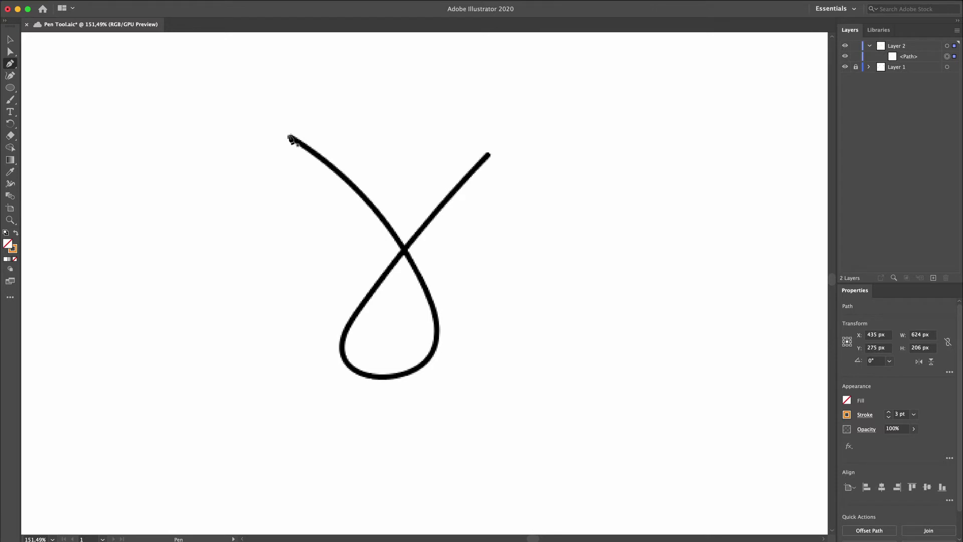
{"action": "left_click_drag", "start_coordinate": [290, 137], "coordinate": [343, 161]}
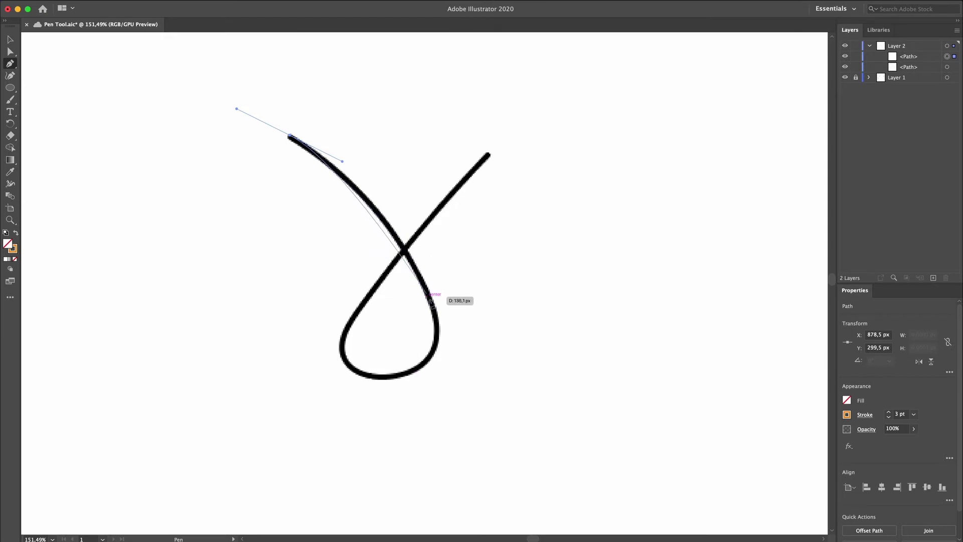
{"action": "left_click_drag", "start_coordinate": [436, 318], "coordinate": [440, 366]}
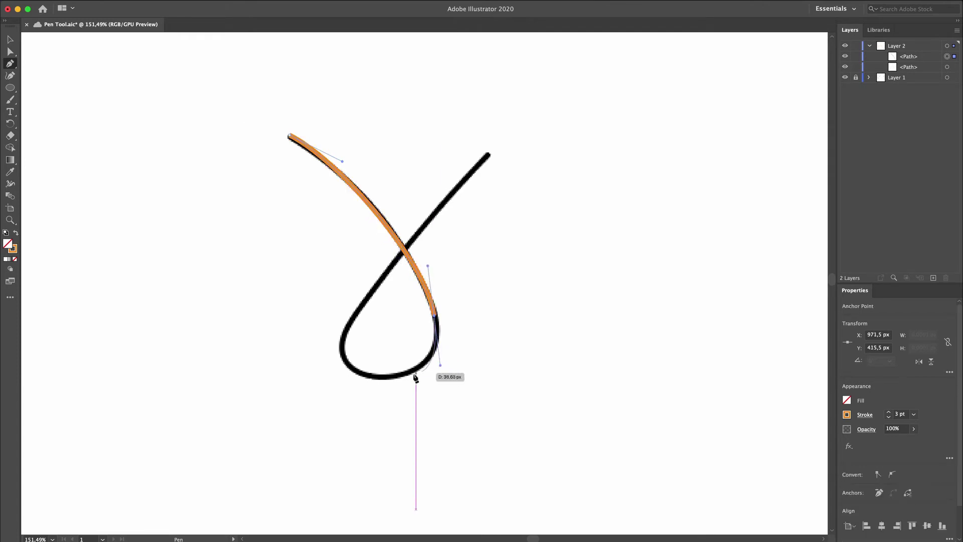
{"action": "left_click_drag", "start_coordinate": [381, 378], "coordinate": [345, 380]}
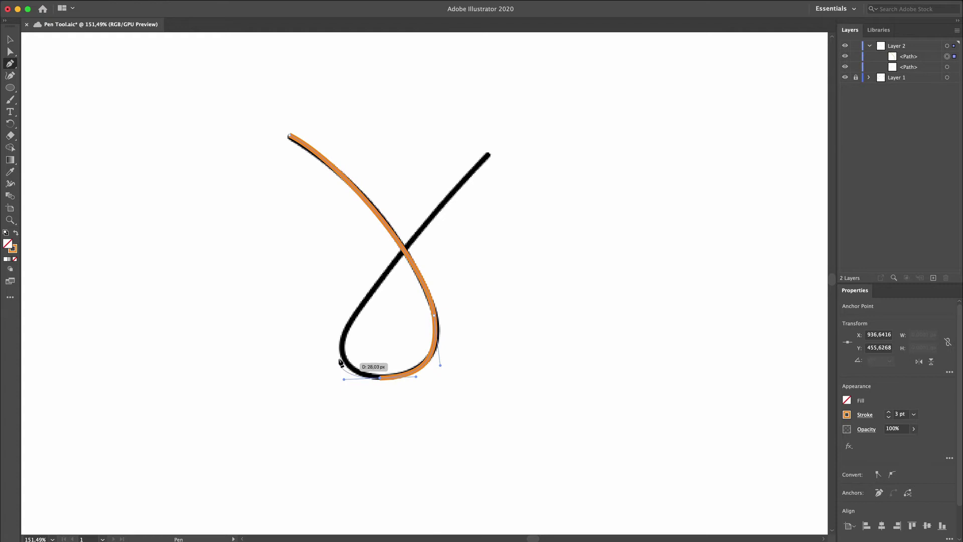
{"action": "mouse_move", "coordinate": [340, 362]}
{"action": "left_mouse_down"}
{"action": "mouse_move", "coordinate": [371, 296]}
{"action": "mouse_move", "coordinate": [488, 155]}
{"action": "mouse_move", "coordinate": [540, 118]}
{"action": "mouse_move", "coordinate": [538, 106]}
{"action": "left_mouse_up"}
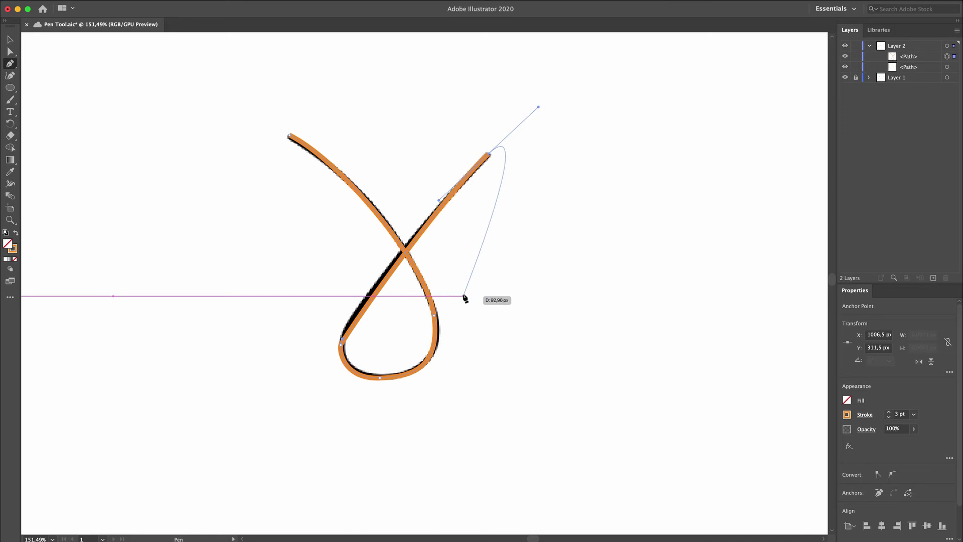
Step: End the loop path and reshape its lower-left anchor and handle onto the sketch
{"action": "key", "text": "Escape"}
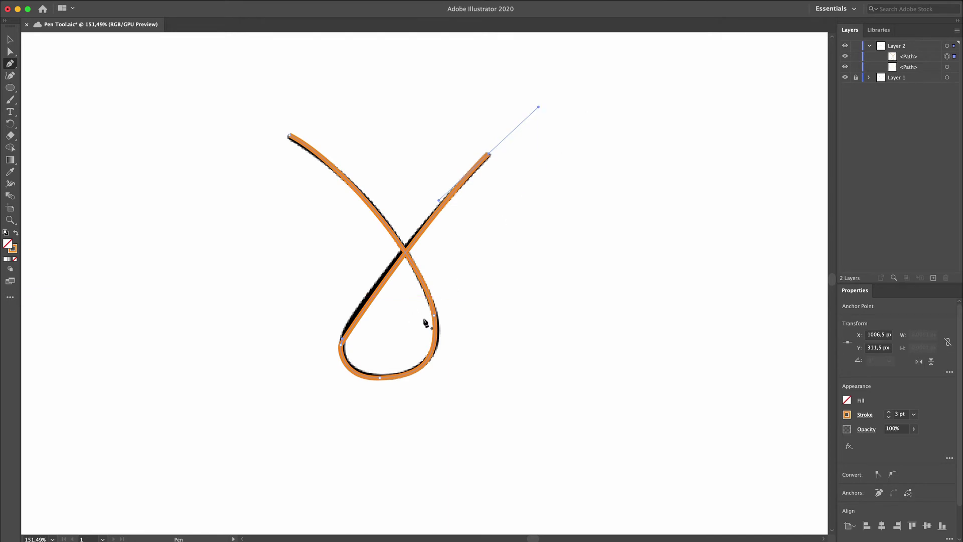
{"action": "key", "text": "a"}
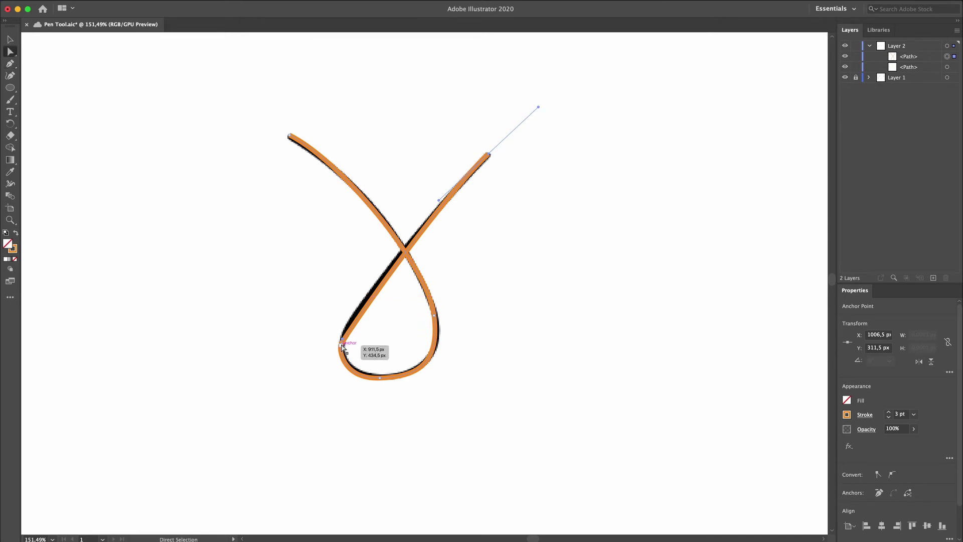
{"action": "scroll", "coordinate": [345, 347], "scroll_direction": "up", "scroll_amount": 5}
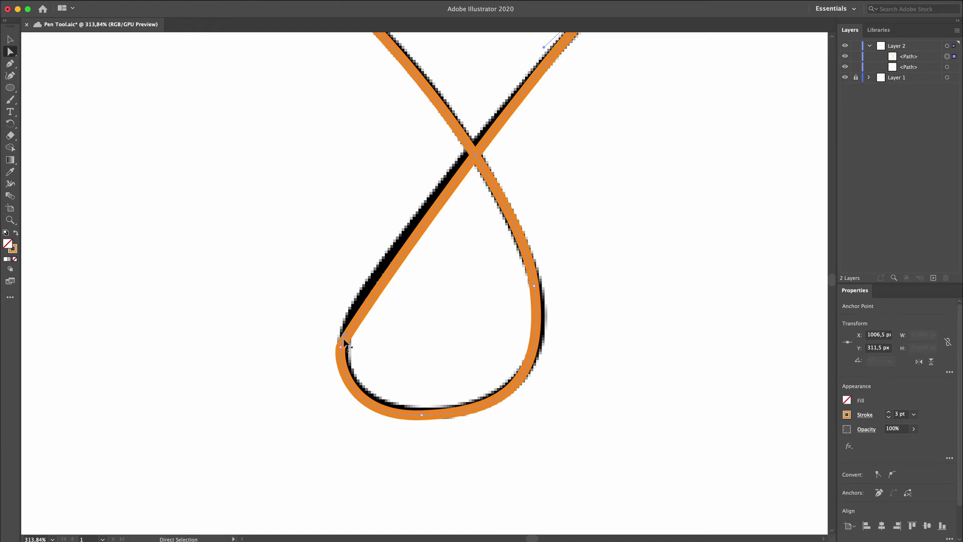
{"action": "left_click", "coordinate": [343, 346]}
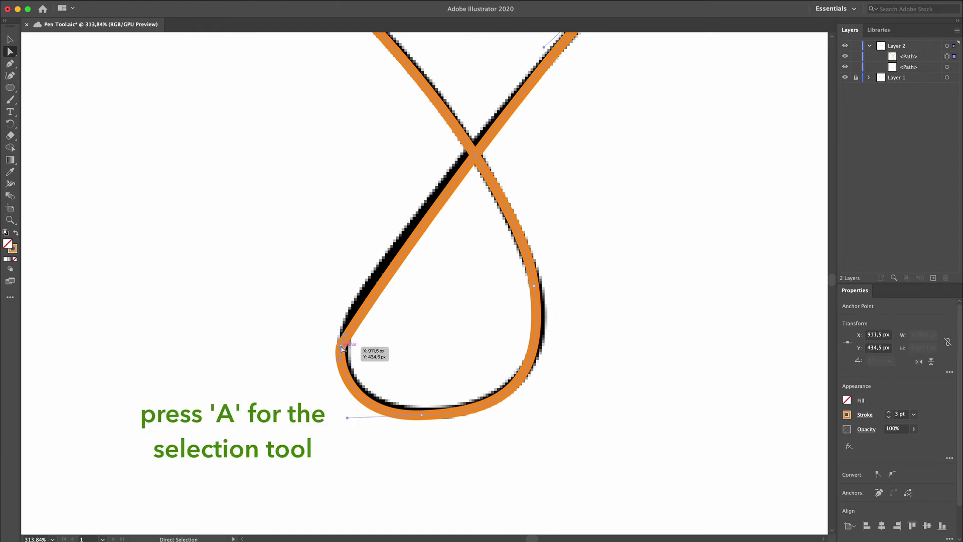
{"action": "left_click_drag", "start_coordinate": [341, 346], "coordinate": [331, 366]}
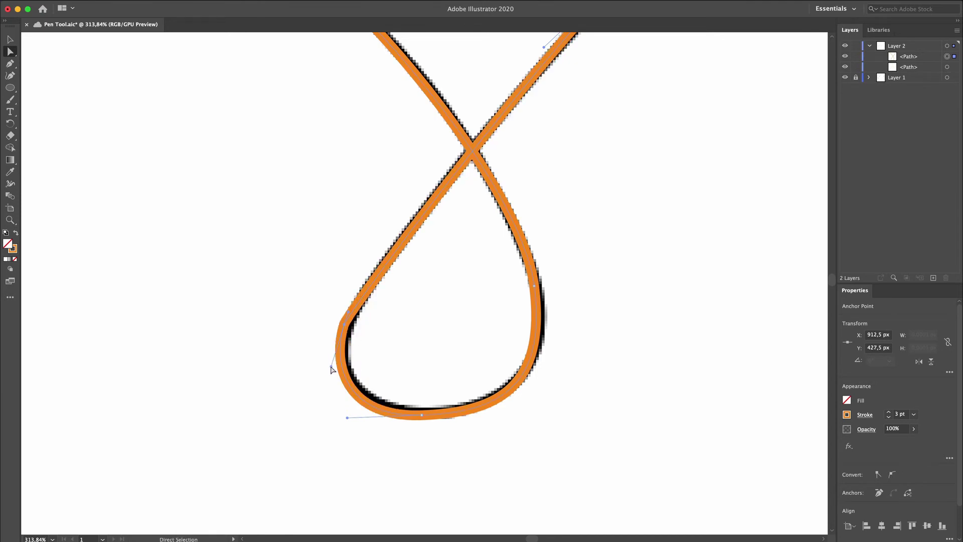
{"action": "left_click_drag", "start_coordinate": [350, 314], "coordinate": [366, 280]}
{"action": "left_click_drag", "start_coordinate": [345, 324], "coordinate": [349, 325]}
{"action": "scroll", "coordinate": [405, 340], "scroll_direction": "down", "scroll_amount": 4}
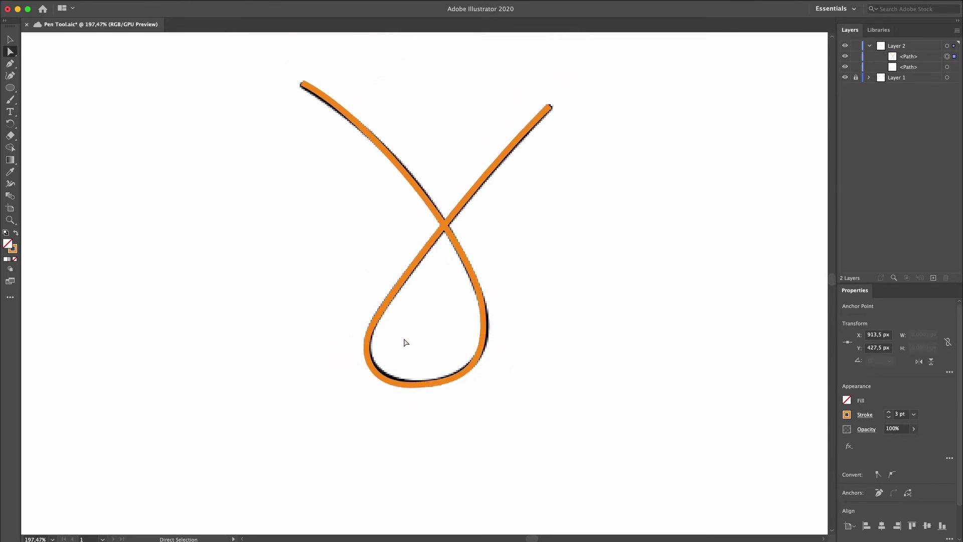
Step: Raise the loop trace's stroke weight to 9 pt and deselect it
{"action": "left_click", "coordinate": [889, 411]}
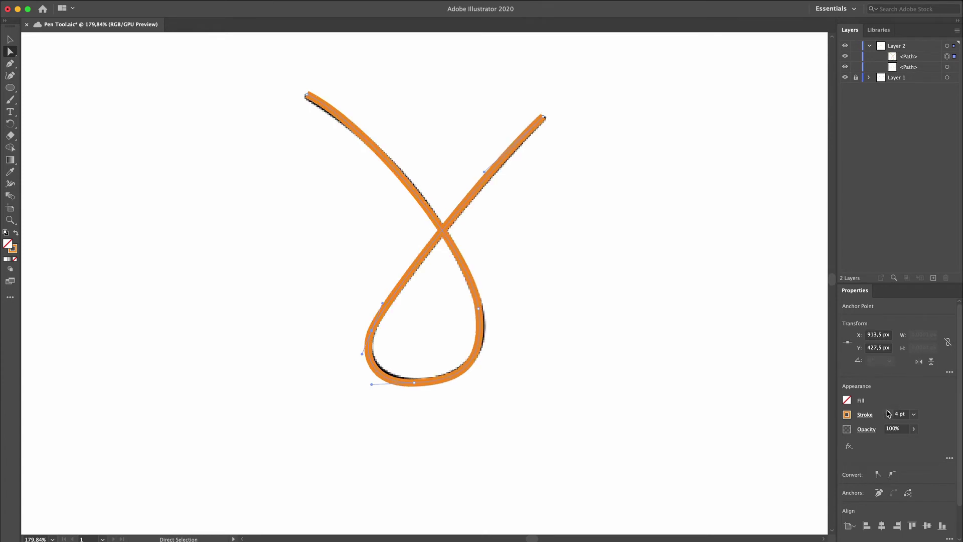
{"action": "left_click", "coordinate": [889, 411]}
{"action": "left_click", "coordinate": [889, 411]}
{"action": "left_click", "coordinate": [889, 411]}
{"action": "left_click", "coordinate": [889, 411]}
{"action": "left_click", "coordinate": [889, 411]}
{"action": "left_click", "coordinate": [664, 420]}
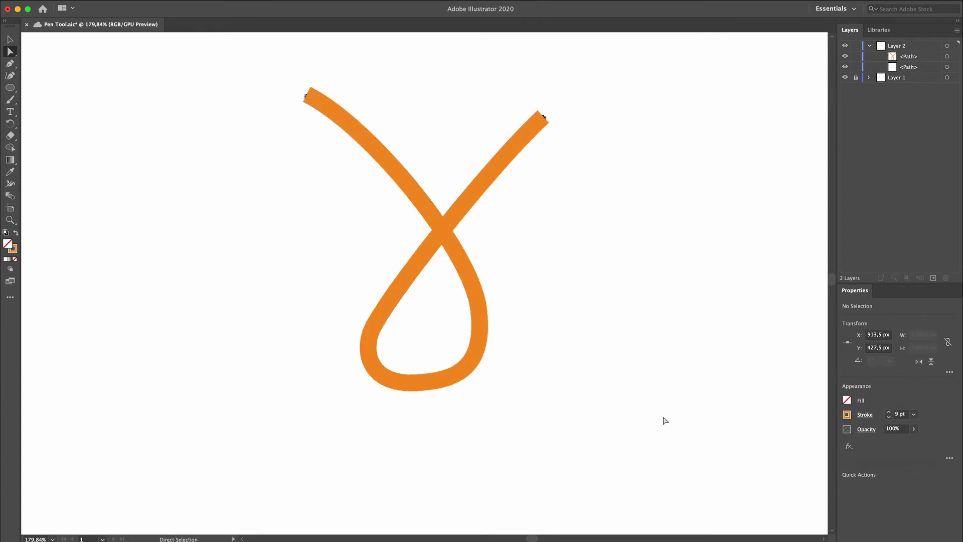
{"action": "scroll", "coordinate": [600, 409], "scroll_direction": "down", "scroll_amount": 5}
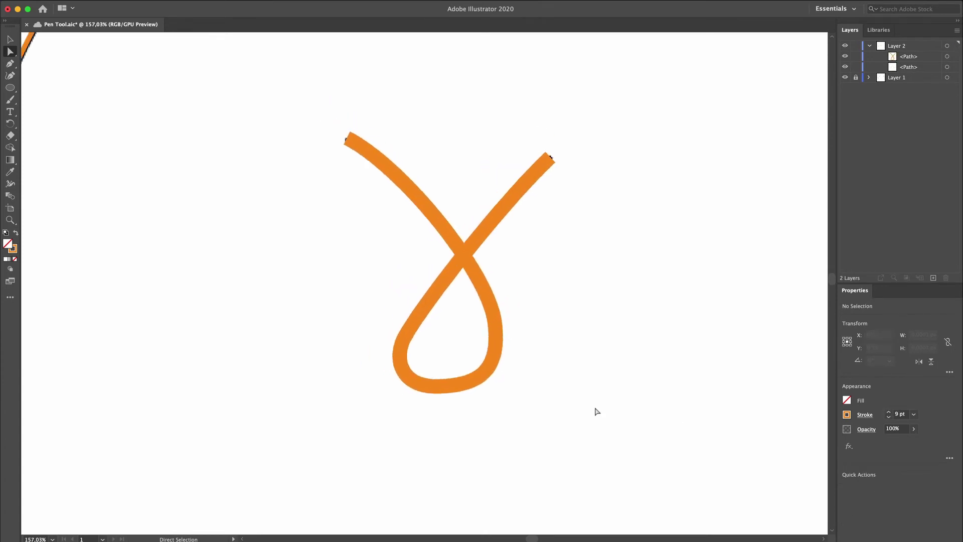
{"action": "scroll", "coordinate": [597, 410], "scroll_direction": "down", "scroll_amount": 5}
Step: Start a pen path at the figure-eight's top, through the top loop's right side, crossing and lower-left curve
{"action": "scroll", "coordinate": [595, 412], "scroll_direction": "down", "scroll_amount": 3}
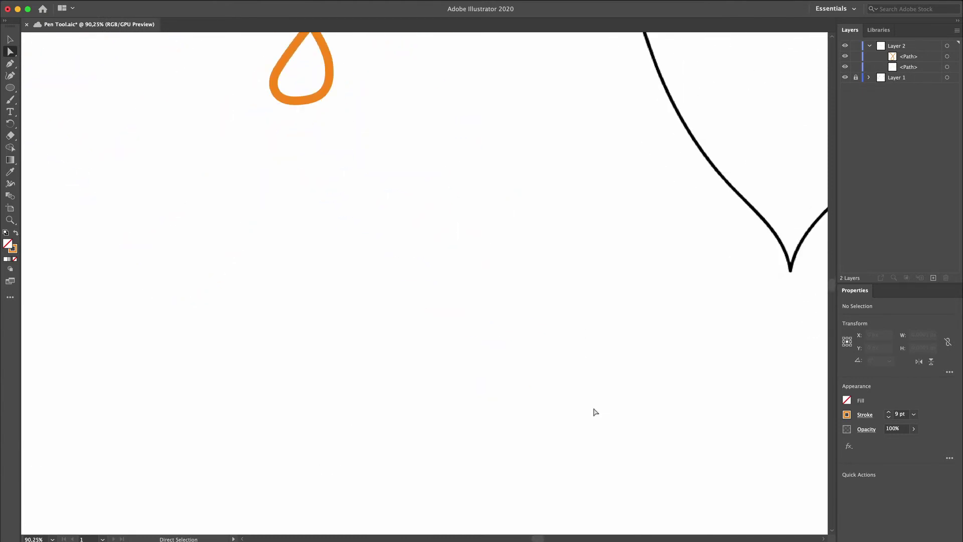
{"action": "scroll", "coordinate": [595, 411], "scroll_direction": "left", "scroll_amount": 10}
{"action": "scroll", "coordinate": [595, 412], "scroll_direction": "right", "scroll_amount": 2}
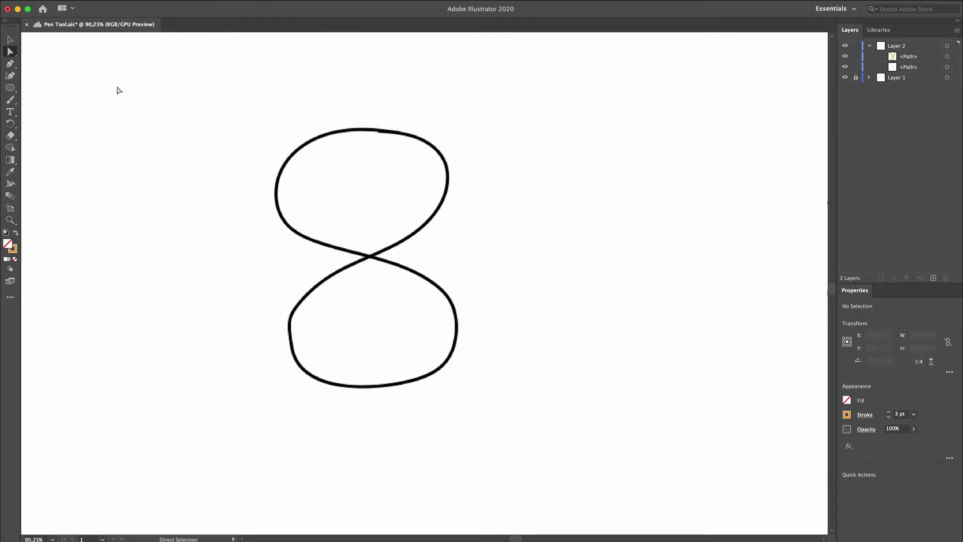
{"action": "left_click", "coordinate": [10, 63]}
{"action": "left_click_drag", "start_coordinate": [380, 130], "coordinate": [388, 129]}
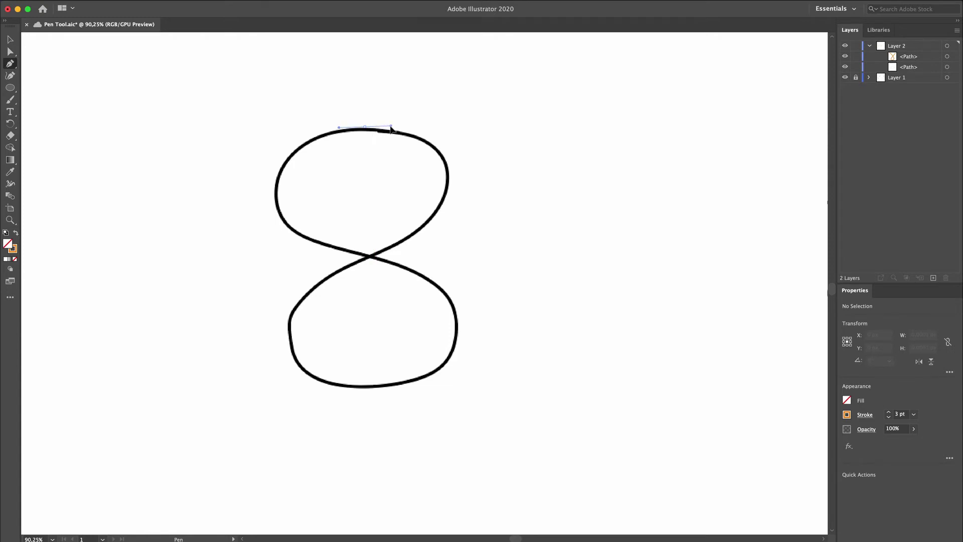
{"action": "scroll", "coordinate": [391, 130], "scroll_direction": "up", "scroll_amount": 5}
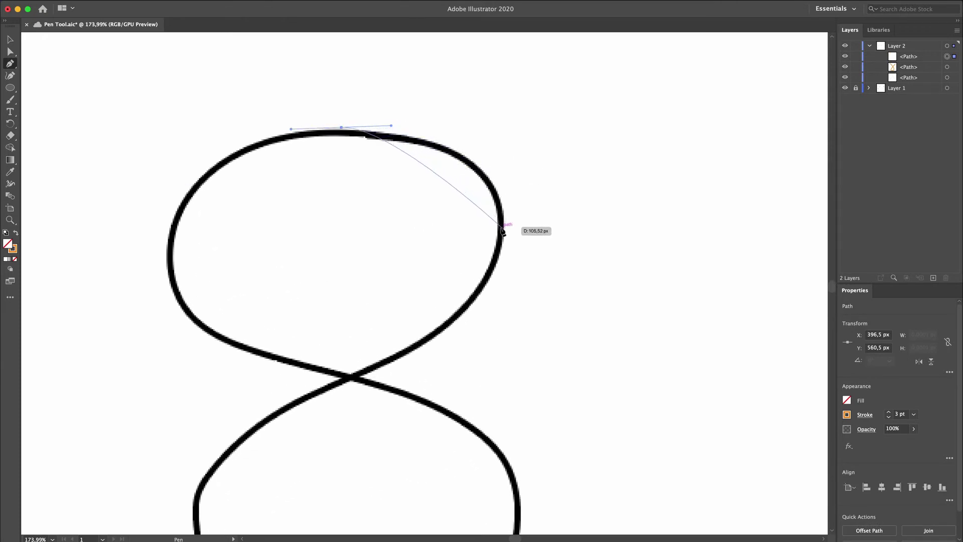
{"action": "left_click_drag", "start_coordinate": [502, 228], "coordinate": [499, 304]}
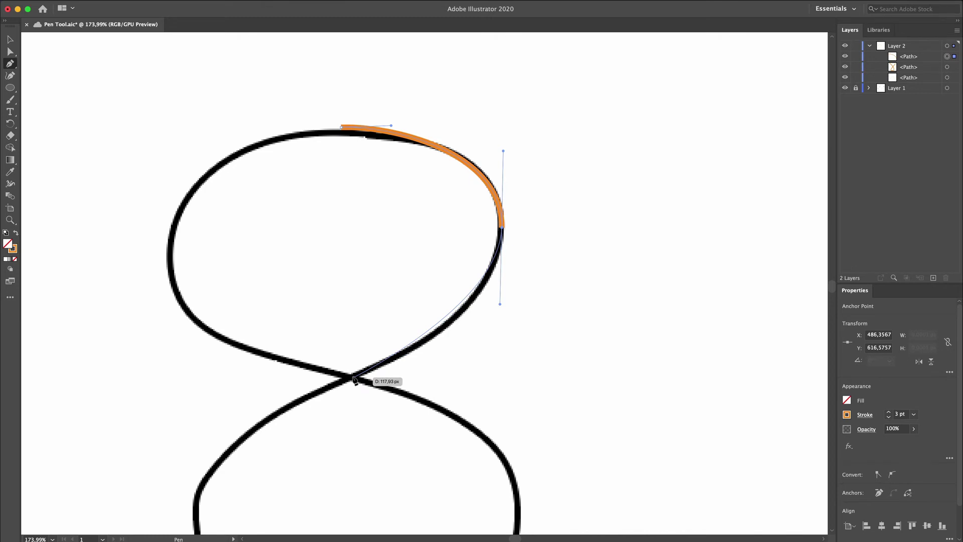
{"action": "left_click_drag", "start_coordinate": [354, 379], "coordinate": [316, 396]}
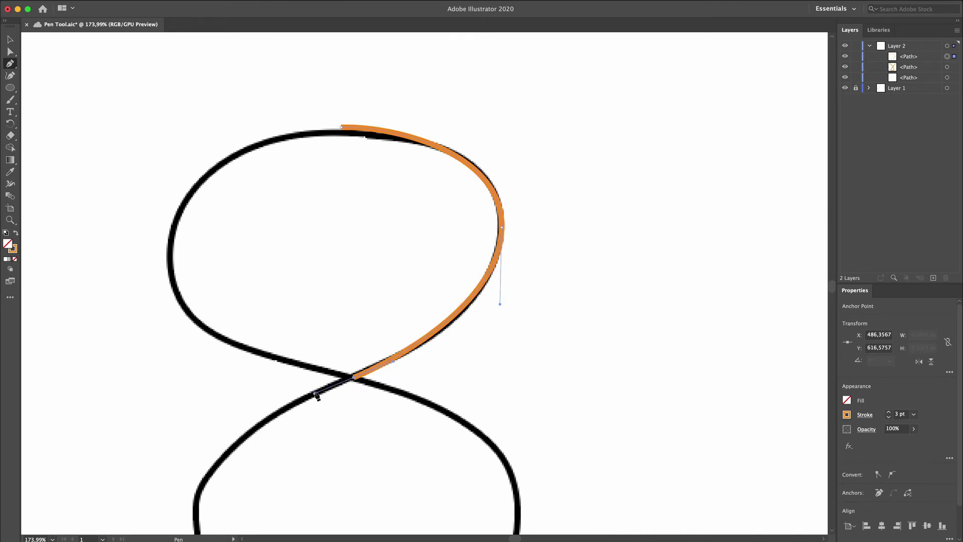
{"action": "scroll", "coordinate": [317, 396], "scroll_direction": "down", "scroll_amount": 5}
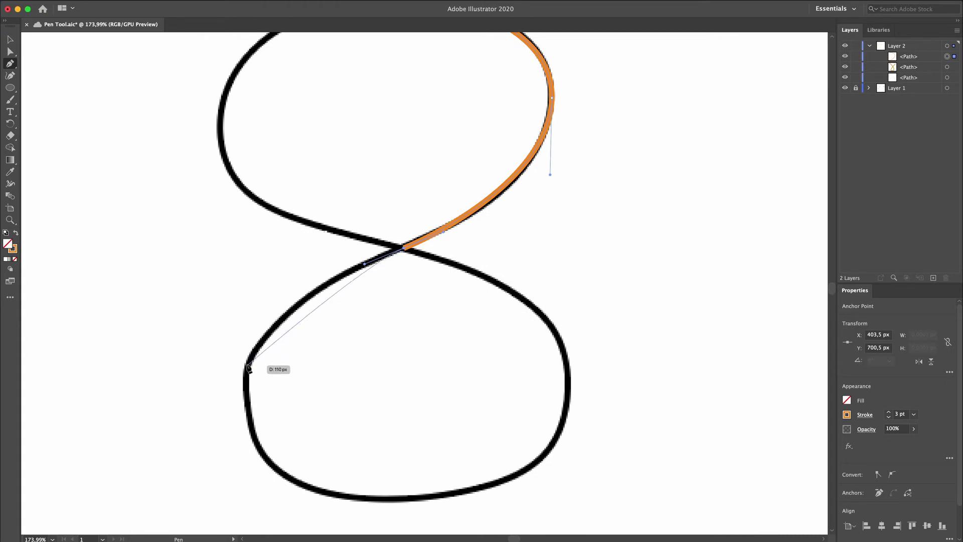
{"action": "left_click_drag", "start_coordinate": [248, 366], "coordinate": [230, 423]}
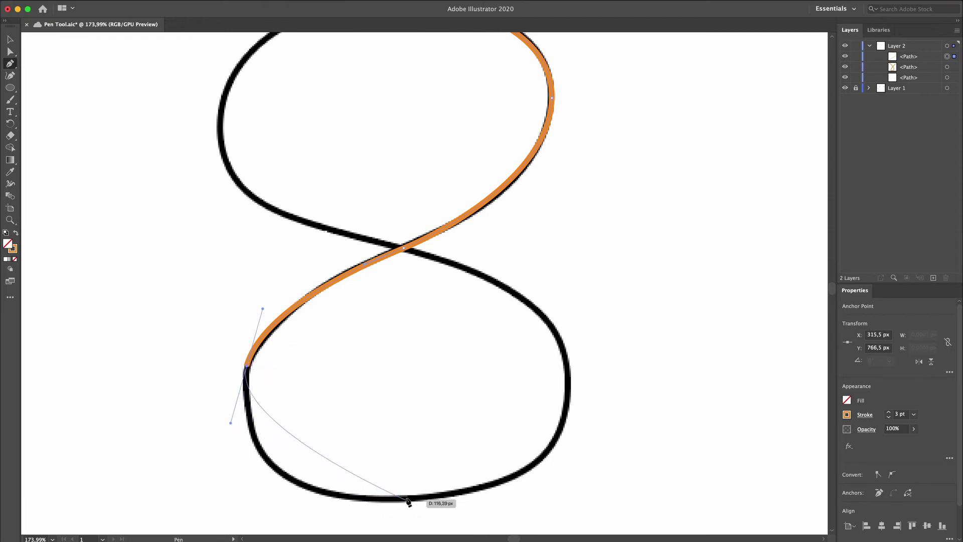
Step: Continue around the figure-eight's bottom and lower-right, back through the crossing and over the top loop
{"action": "left_click_drag", "start_coordinate": [407, 501], "coordinate": [550, 495]}
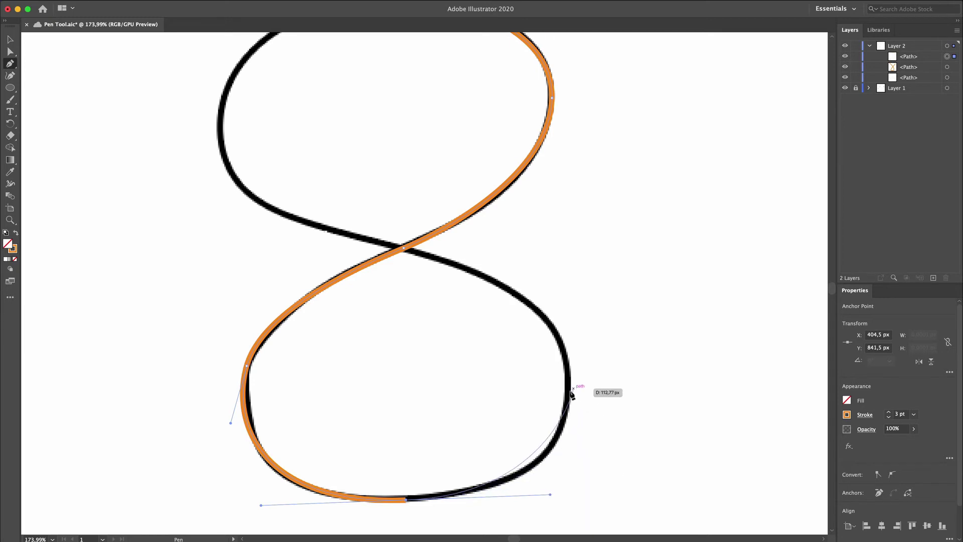
{"action": "left_click_drag", "start_coordinate": [569, 396], "coordinate": [570, 349]}
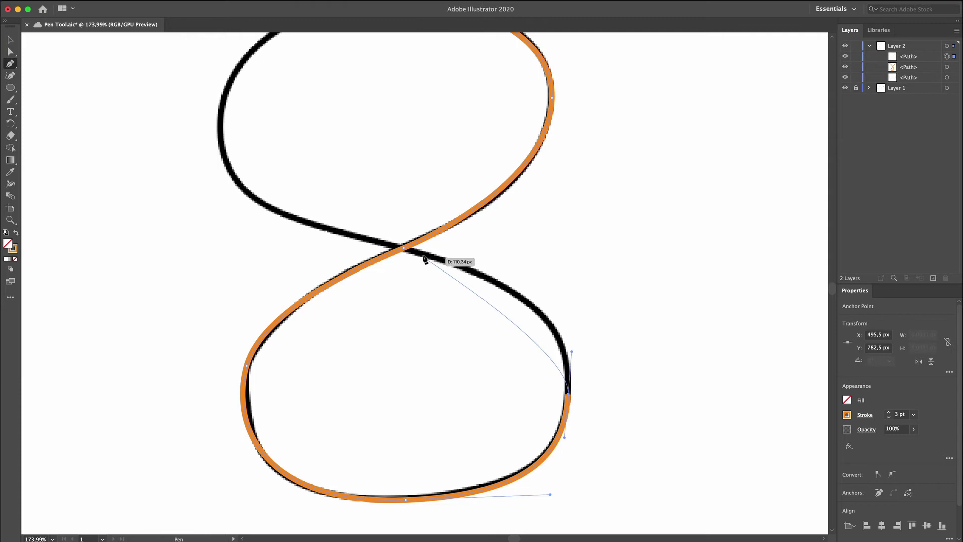
{"action": "mouse_move", "coordinate": [416, 254]}
{"action": "left_mouse_down"}
{"action": "mouse_move", "coordinate": [354, 260]}
{"action": "mouse_move", "coordinate": [331, 242]}
{"action": "mouse_move", "coordinate": [301, 251]}
{"action": "mouse_move", "coordinate": [287, 224]}
{"action": "left_mouse_up"}
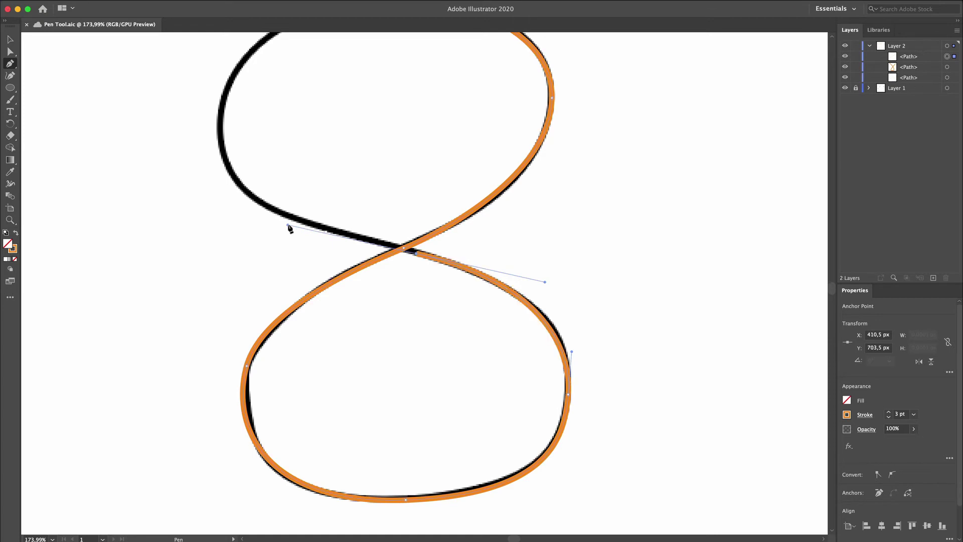
{"action": "scroll", "coordinate": [287, 223], "scroll_direction": "up", "scroll_amount": 2}
{"action": "left_click_drag", "start_coordinate": [241, 179], "coordinate": [236, 112]}
{"action": "scroll", "coordinate": [236, 114], "scroll_direction": "up", "scroll_amount": 2}
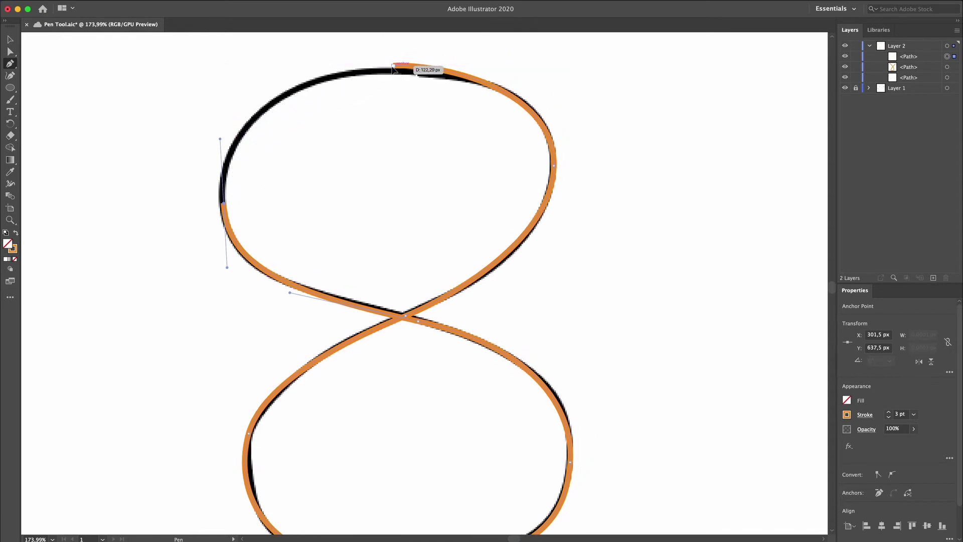
{"action": "left_click_drag", "start_coordinate": [394, 66], "coordinate": [518, 64]}
{"action": "scroll", "coordinate": [519, 65], "scroll_direction": "down", "scroll_amount": 3}
{"action": "scroll", "coordinate": [519, 64], "scroll_direction": "right", "scroll_amount": 4}
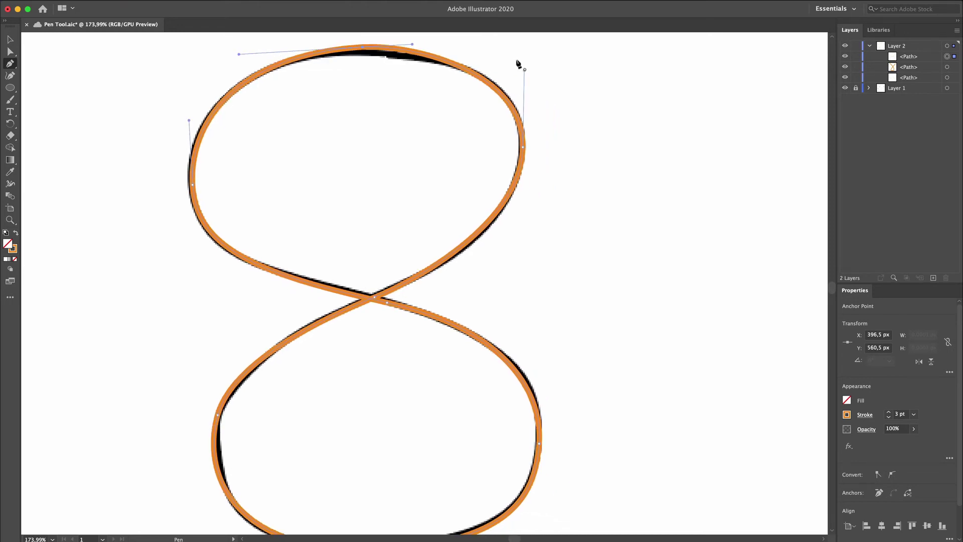
{"action": "left_click", "coordinate": [15, 55]}
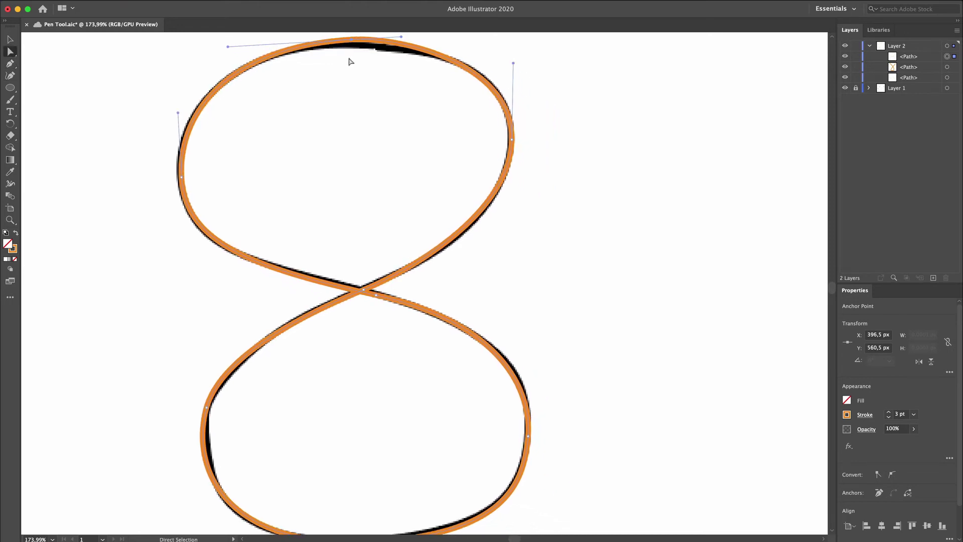
Step: Lower the figure-eight's top anchor onto the sketch line and level its handles
{"action": "scroll", "coordinate": [352, 41], "scroll_direction": "up", "scroll_amount": 3}
{"action": "left_click_drag", "start_coordinate": [351, 63], "coordinate": [357, 71]}
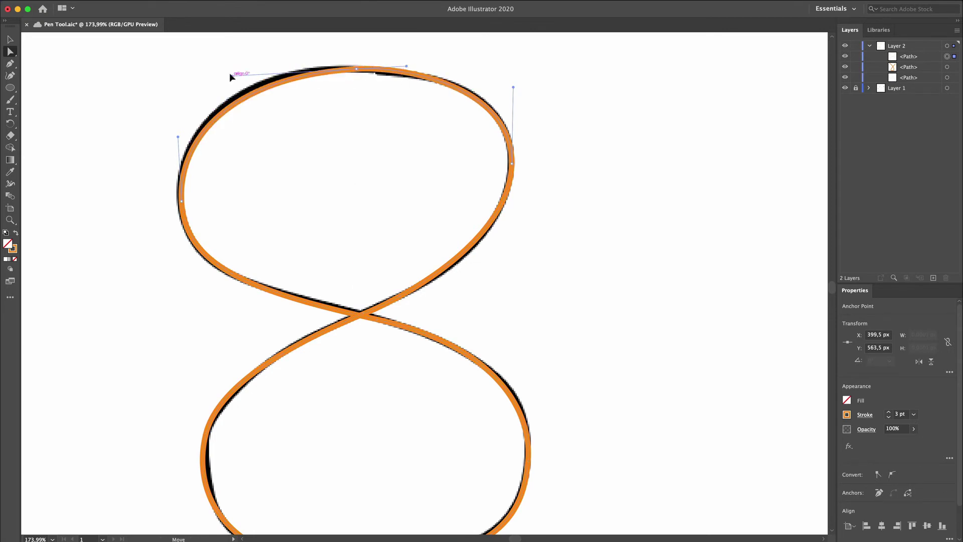
{"action": "left_click_drag", "start_coordinate": [230, 74], "coordinate": [227, 69]}
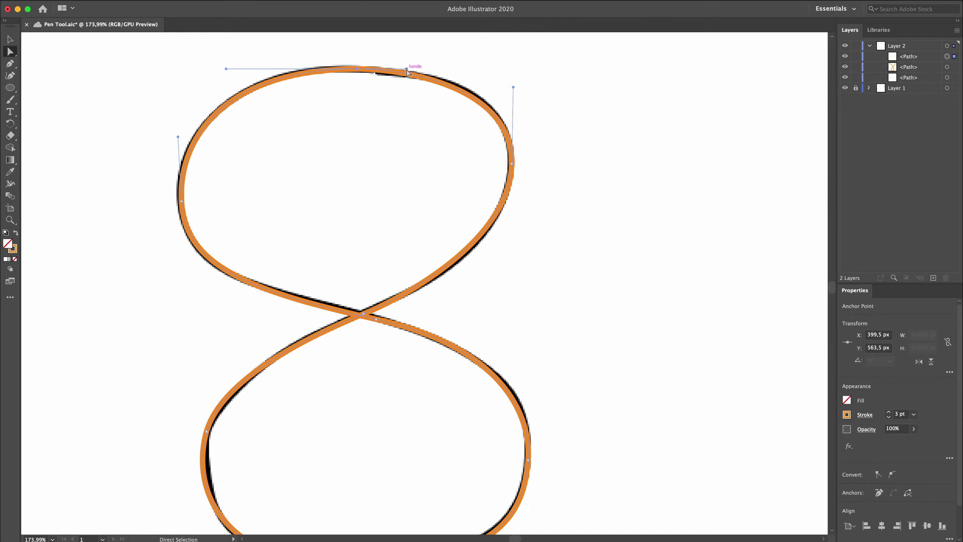
{"action": "left_click_drag", "start_coordinate": [409, 70], "coordinate": [415, 71]}
Step: Select the right curve of the figure-eight path
{"action": "scroll", "coordinate": [466, 86], "scroll_direction": "down", "scroll_amount": 5}
{"action": "scroll", "coordinate": [467, 86], "scroll_direction": "right", "scroll_amount": 2}
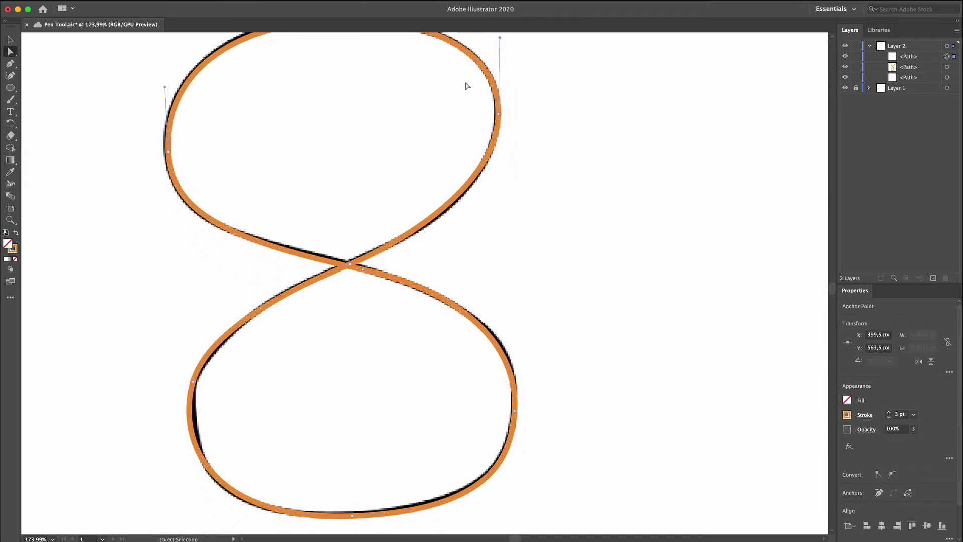
{"action": "scroll", "coordinate": [466, 86], "scroll_direction": "down", "scroll_amount": 3}
{"action": "left_click", "coordinate": [460, 168]}
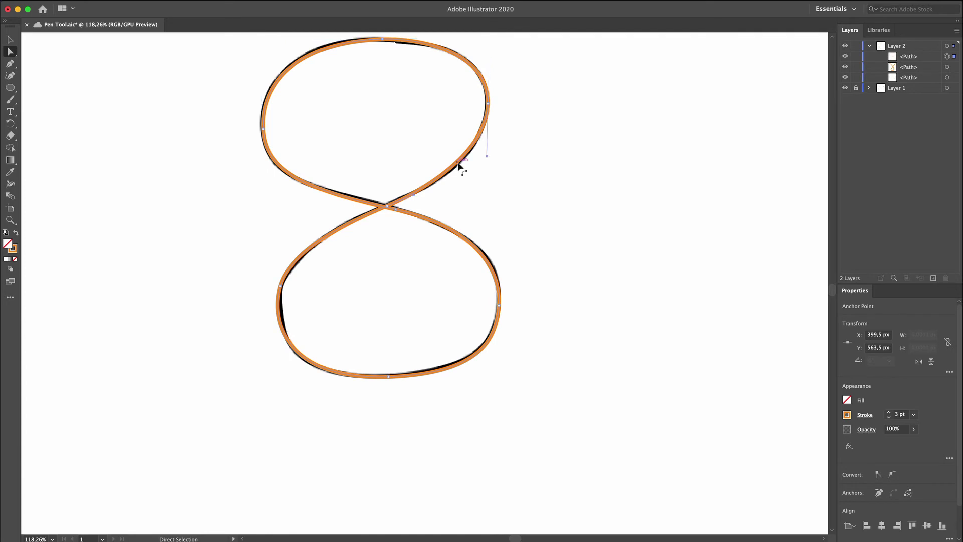
Step: Raise the figure-eight's stroke weight to 12 pt
{"action": "left_click", "coordinate": [888, 412]}
{"action": "left_click", "coordinate": [888, 411]}
{"action": "left_click", "coordinate": [889, 411]}
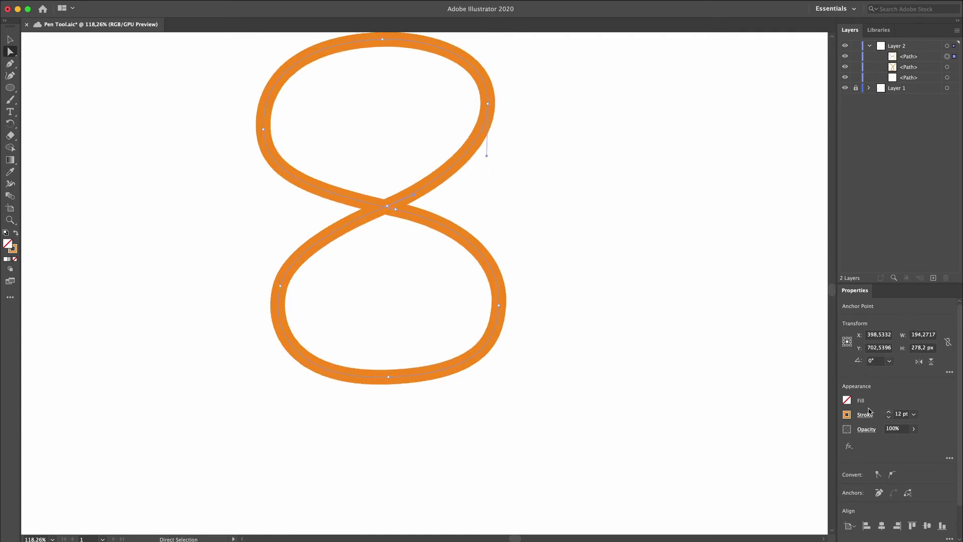
{"action": "scroll", "coordinate": [702, 376], "scroll_direction": "up", "scroll_amount": 4}
{"action": "scroll", "coordinate": [703, 376], "scroll_direction": "right", "scroll_amount": 3}
{"action": "scroll", "coordinate": [702, 376], "scroll_direction": "up", "scroll_amount": 1}
{"action": "scroll", "coordinate": [702, 376], "scroll_direction": "right", "scroll_amount": 3}
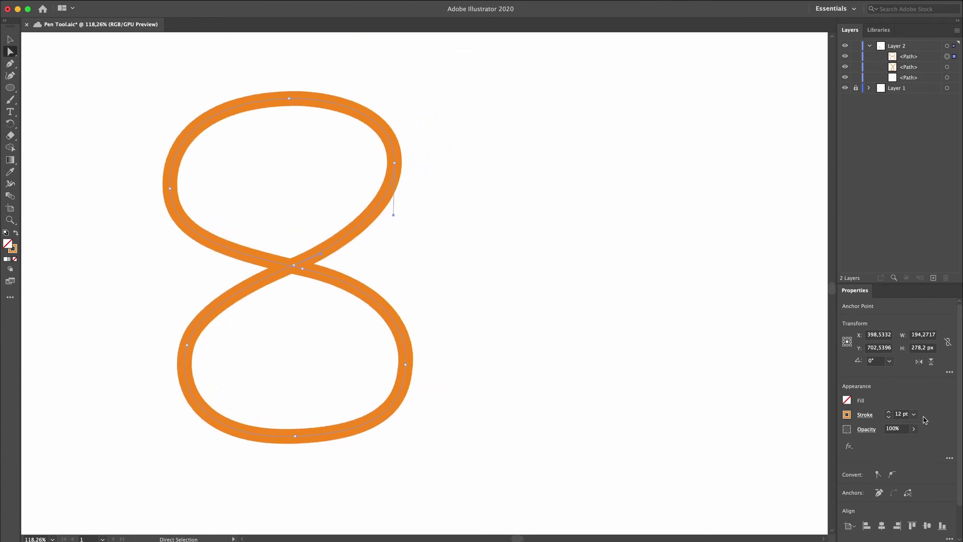
Step: Set the figure-eight's opacity to 57% and pan over to the heart sketch
{"action": "left_click", "coordinate": [915, 429]}
{"action": "left_click_drag", "start_coordinate": [914, 442], "coordinate": [897, 441]}
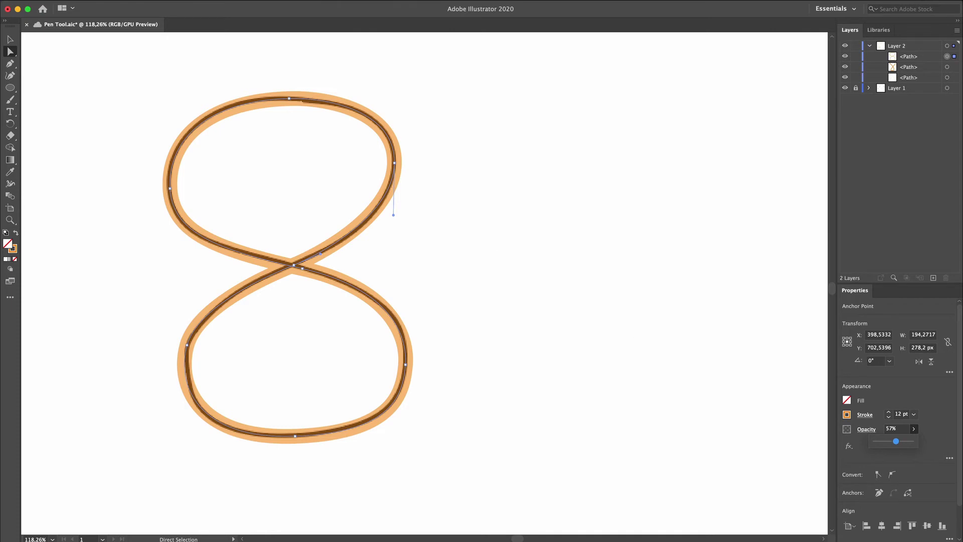
{"action": "key", "text": "v"}
{"action": "scroll", "coordinate": [470, 177], "scroll_direction": "right", "scroll_amount": 3}
{"action": "scroll", "coordinate": [471, 177], "scroll_direction": "down", "scroll_amount": 3}
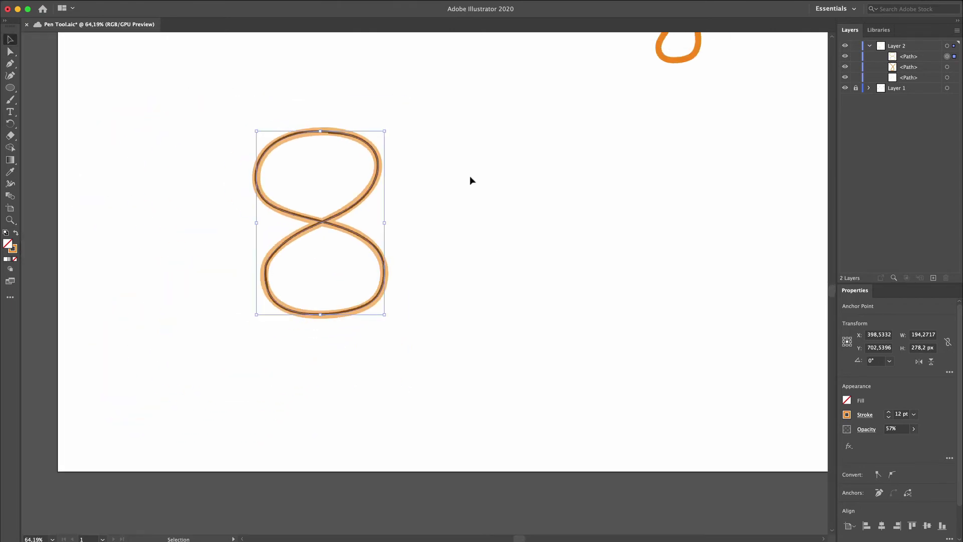
{"action": "scroll", "coordinate": [470, 180], "scroll_direction": "right", "scroll_amount": 5}
{"action": "scroll", "coordinate": [470, 179], "scroll_direction": "up", "scroll_amount": 2}
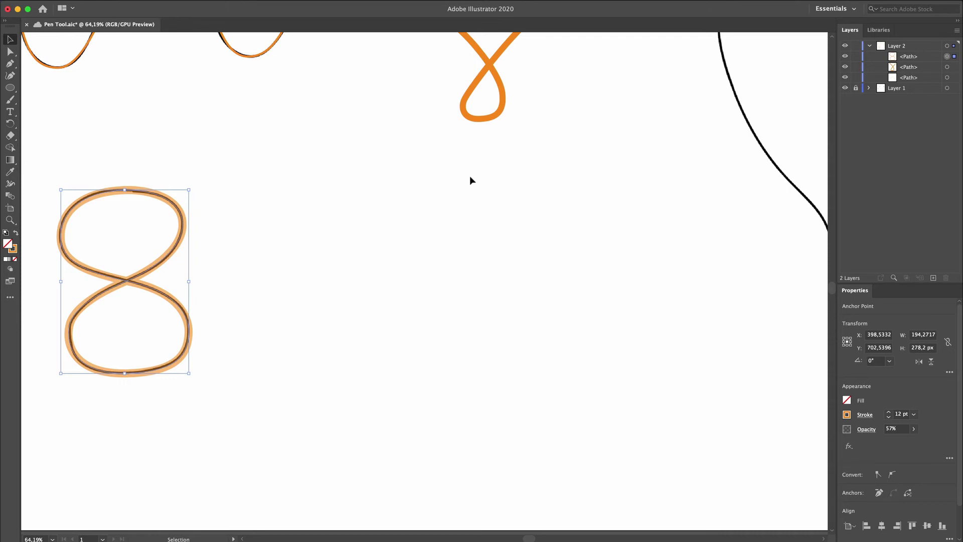
{"action": "scroll", "coordinate": [469, 176], "scroll_direction": "right", "scroll_amount": 3}
{"action": "scroll", "coordinate": [469, 175], "scroll_direction": "up", "scroll_amount": 3}
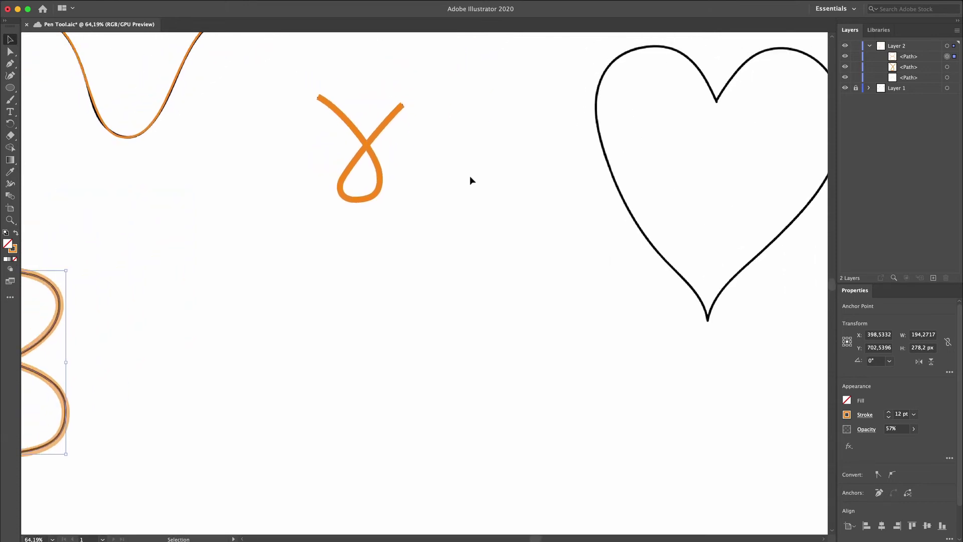
{"action": "scroll", "coordinate": [470, 176], "scroll_direction": "down", "scroll_amount": 1}
{"action": "scroll", "coordinate": [195, 280], "scroll_direction": "left", "scroll_amount": 3}
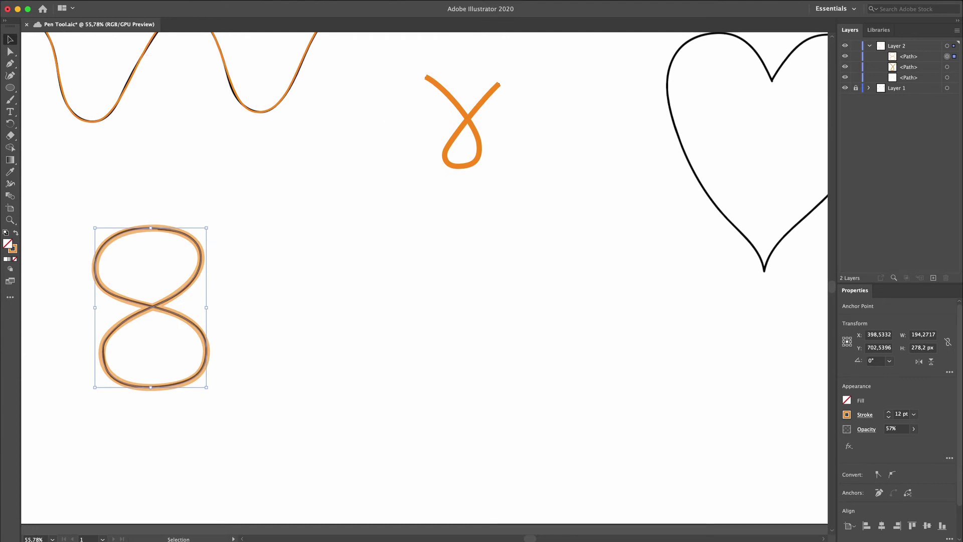
Step: Start a Pen path at the heart's notch and curve it to the right lobe's top
{"action": "scroll", "coordinate": [509, 307], "scroll_direction": "right", "scroll_amount": 5}
{"action": "scroll", "coordinate": [508, 307], "scroll_direction": "up", "scroll_amount": 2}
{"action": "scroll", "coordinate": [509, 307], "scroll_direction": "right", "scroll_amount": 3}
{"action": "scroll", "coordinate": [490, 199], "scroll_direction": "up", "scroll_amount": 2}
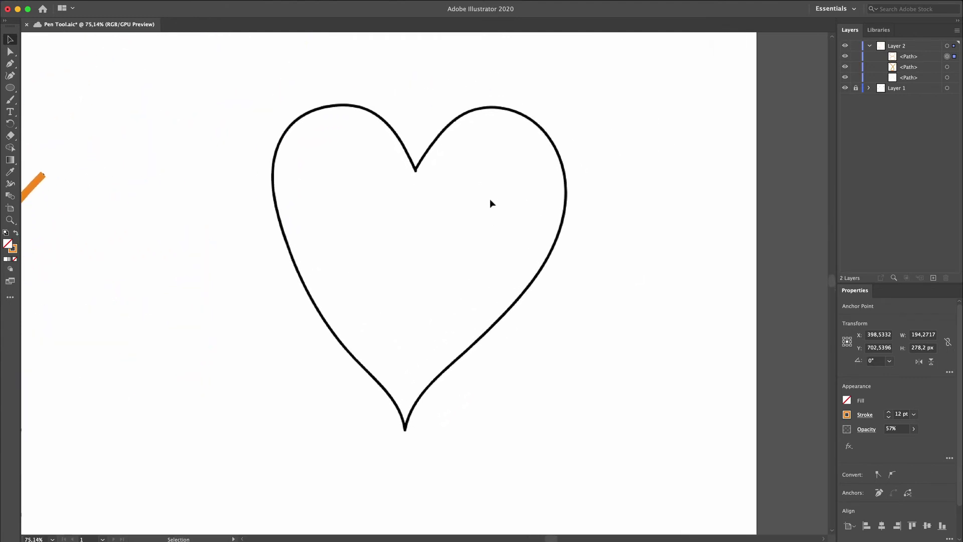
{"action": "scroll", "coordinate": [429, 420], "scroll_direction": "up", "scroll_amount": 1}
{"action": "scroll", "coordinate": [429, 419], "scroll_direction": "right", "scroll_amount": 1}
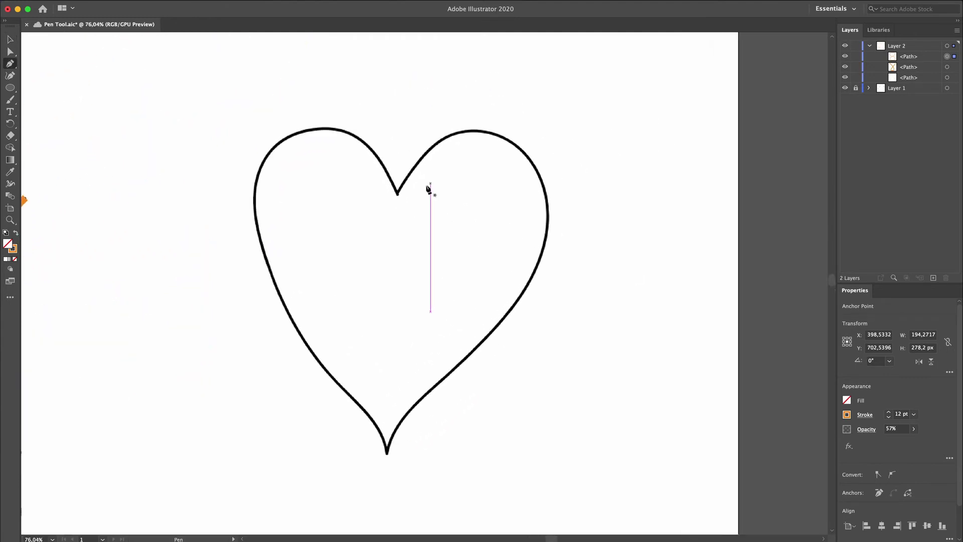
{"action": "key", "text": "p"}
{"action": "scroll", "coordinate": [404, 205], "scroll_direction": "up", "scroll_amount": 3}
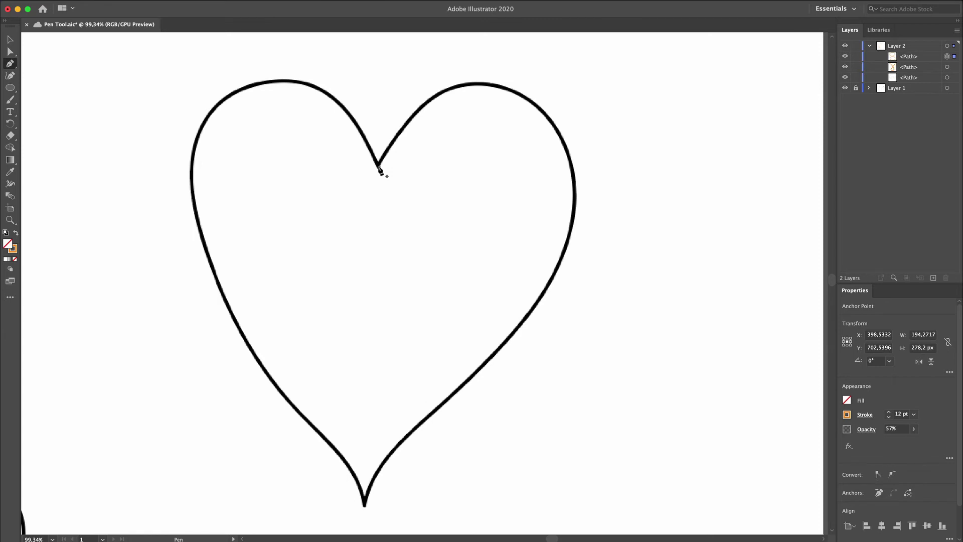
{"action": "left_click", "coordinate": [378, 165]}
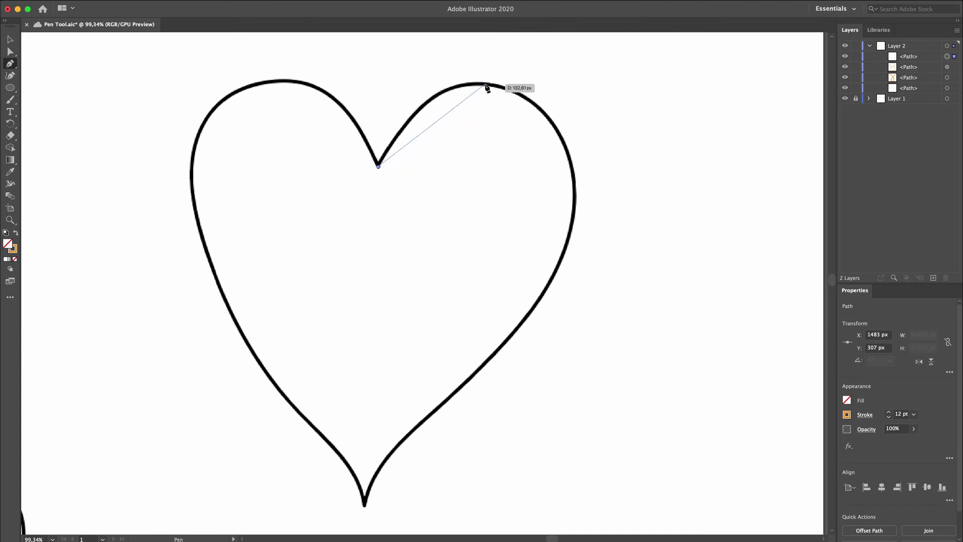
{"action": "left_click_drag", "start_coordinate": [486, 85], "coordinate": [553, 88]}
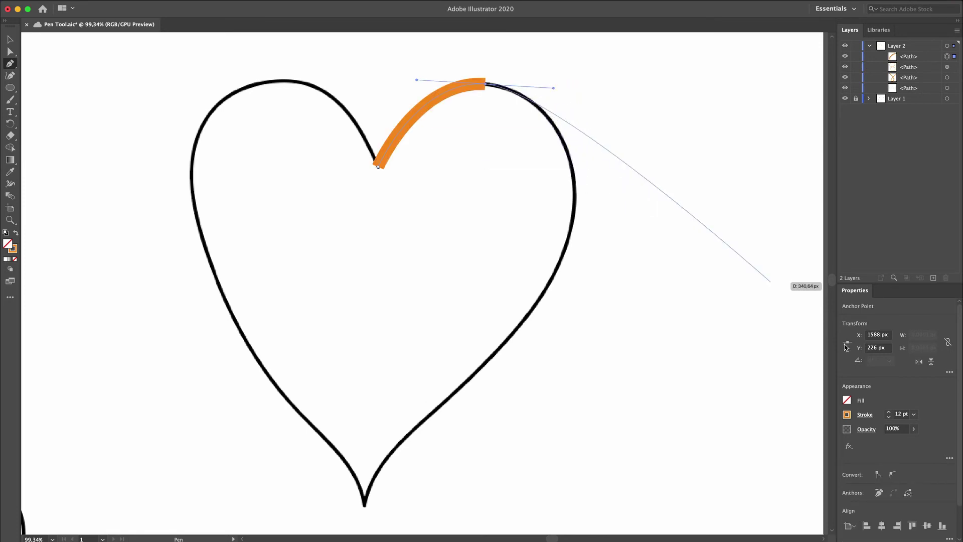
Step: Reduce the new heart path's stroke weight to 4 pt
{"action": "left_click", "coordinate": [890, 417]}
{"action": "left_click", "coordinate": [889, 417]}
{"action": "left_click", "coordinate": [889, 417]}
{"action": "left_click", "coordinate": [890, 417]}
{"action": "left_click", "coordinate": [889, 418]}
{"action": "left_click", "coordinate": [890, 418]}
{"action": "left_click", "coordinate": [889, 417]}
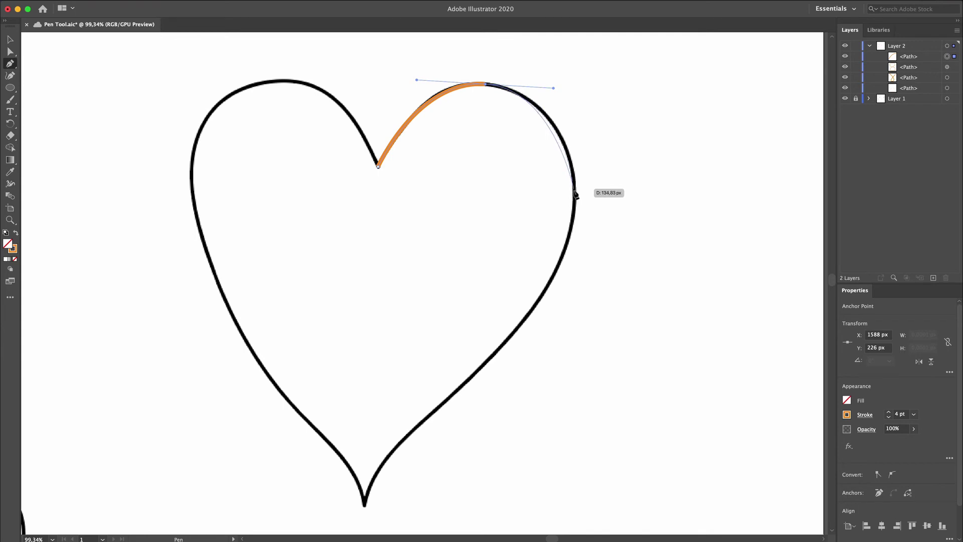
Step: Continue the path down the heart's right edge to its bottom tip
{"action": "left_click_drag", "start_coordinate": [574, 202], "coordinate": [570, 241]}
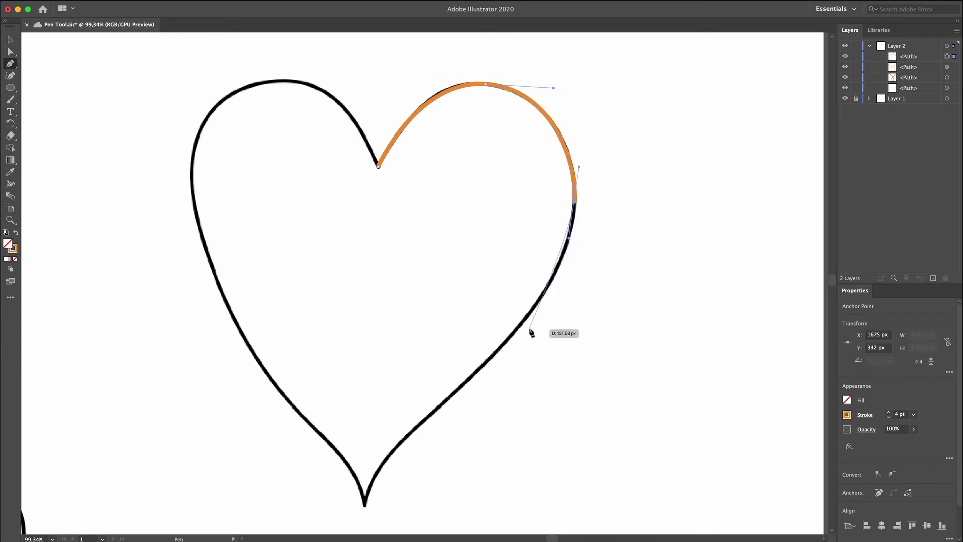
{"action": "scroll", "coordinate": [476, 390], "scroll_direction": "down", "scroll_amount": 2}
{"action": "scroll", "coordinate": [477, 392], "scroll_direction": "down", "scroll_amount": 1}
{"action": "scroll", "coordinate": [477, 391], "scroll_direction": "left", "scroll_amount": 1}
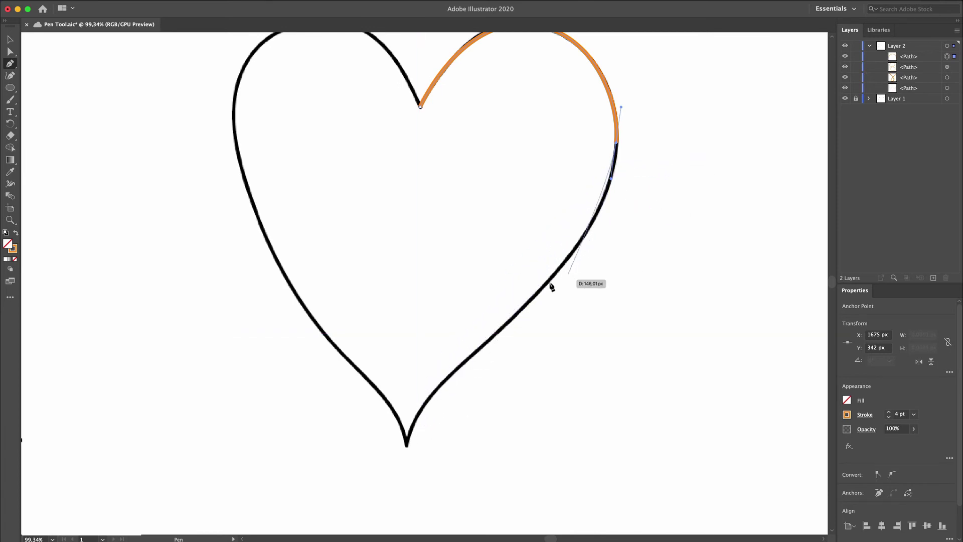
{"action": "left_click_drag", "start_coordinate": [515, 316], "coordinate": [430, 387]}
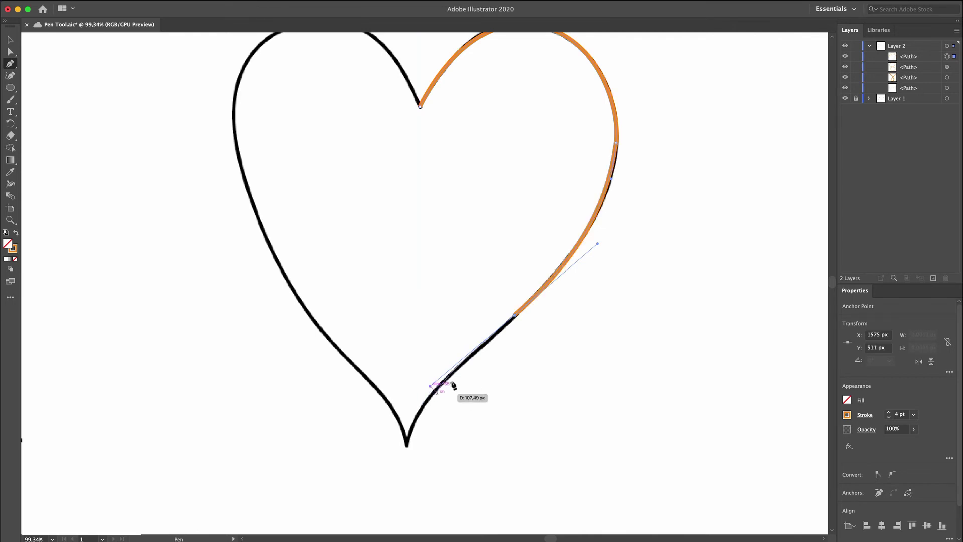
{"action": "left_click_drag", "start_coordinate": [407, 445], "coordinate": [406, 471]}
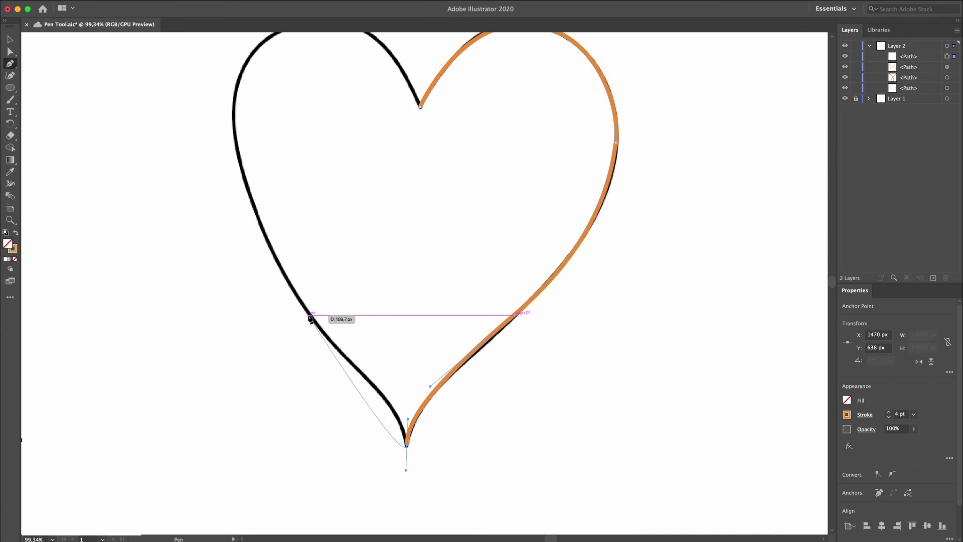
Step: Curve the path up the heart's left side and over the left lobe to the cleft
{"action": "mouse_move", "coordinate": [309, 315]}
{"action": "left_mouse_down"}
{"action": "mouse_move", "coordinate": [286, 306]}
{"action": "mouse_move", "coordinate": [282, 284]}
{"action": "left_mouse_up"}
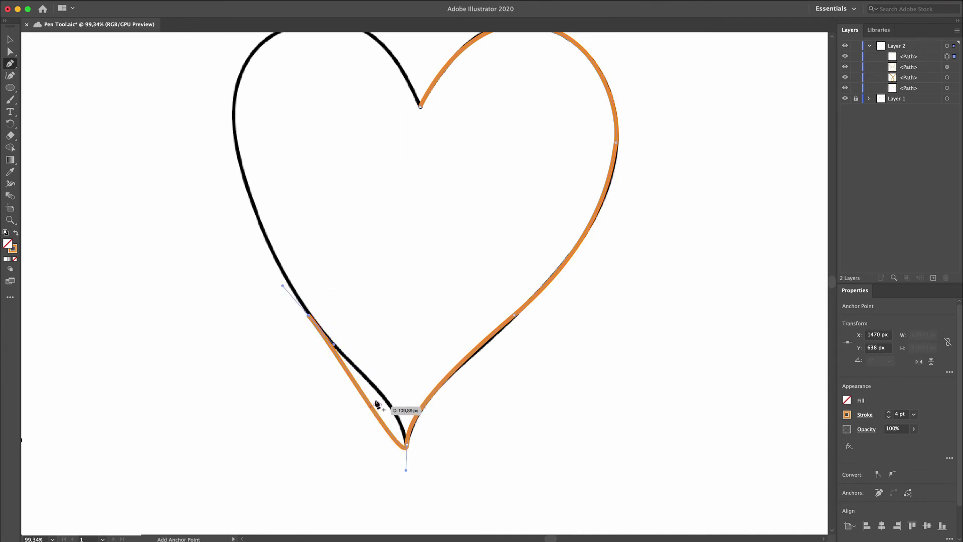
{"action": "scroll", "coordinate": [301, 271], "scroll_direction": "up", "scroll_amount": 5}
{"action": "scroll", "coordinate": [301, 271], "scroll_direction": "left", "scroll_amount": 2}
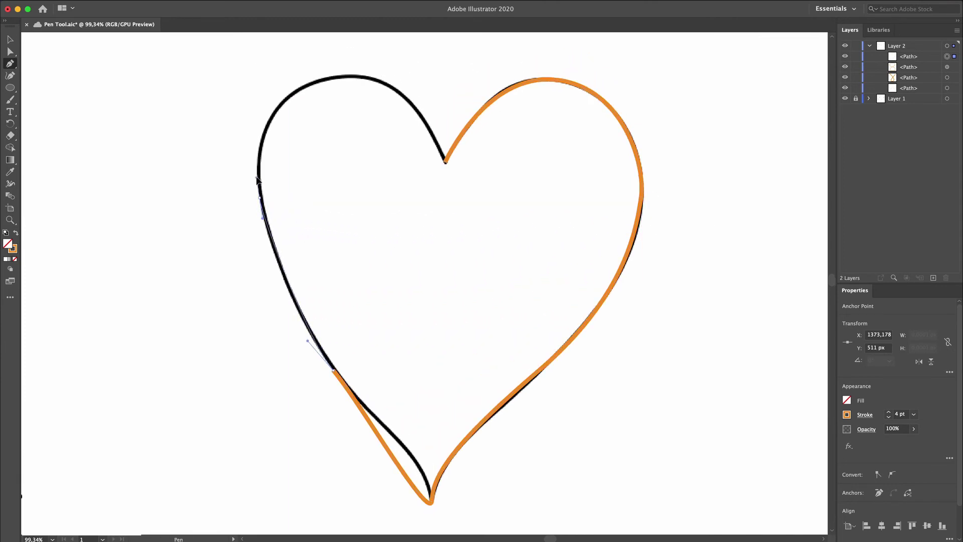
{"action": "left_click_drag", "start_coordinate": [258, 176], "coordinate": [404, 73]}
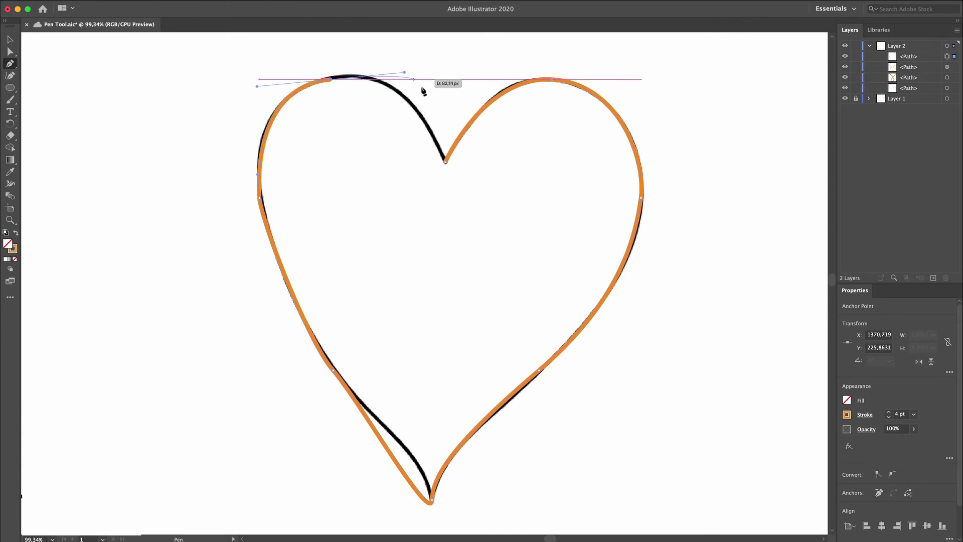
{"action": "left_click", "coordinate": [446, 162]}
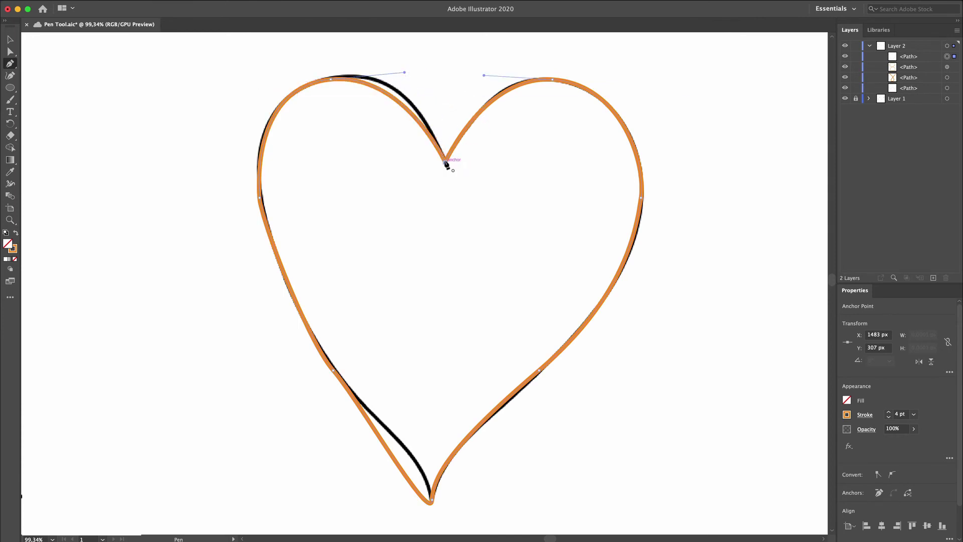
{"action": "scroll", "coordinate": [477, 267], "scroll_direction": "up", "scroll_amount": 2}
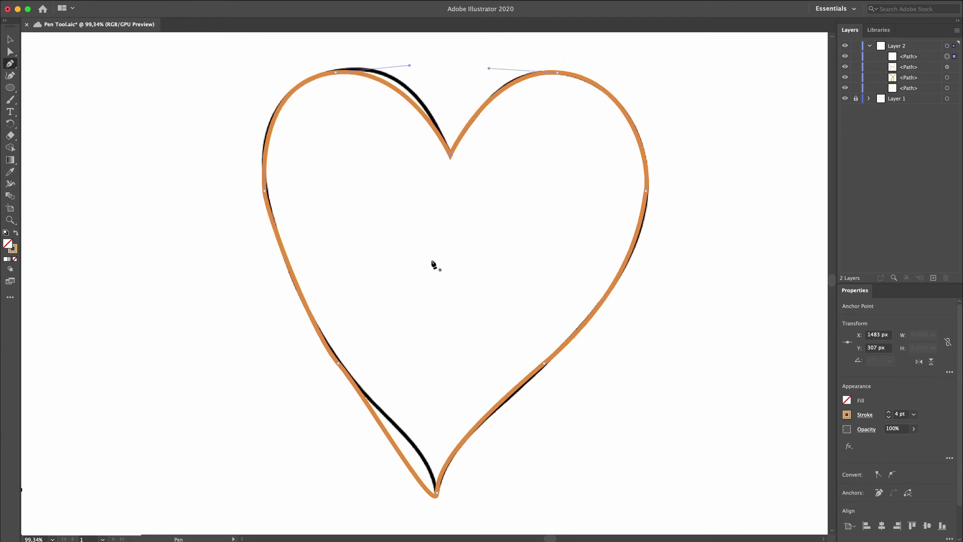
Step: Refit the top-left lobe's anchor and handles, then shift the left-side anchor down
{"action": "left_click", "coordinate": [10, 51]}
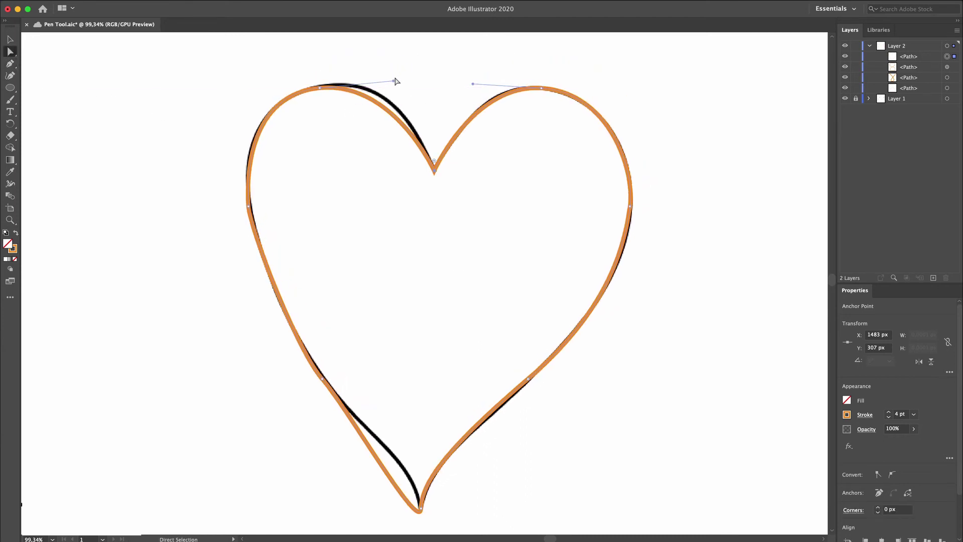
{"action": "left_click_drag", "start_coordinate": [396, 84], "coordinate": [404, 73]}
{"action": "left_click_drag", "start_coordinate": [318, 91], "coordinate": [317, 89]}
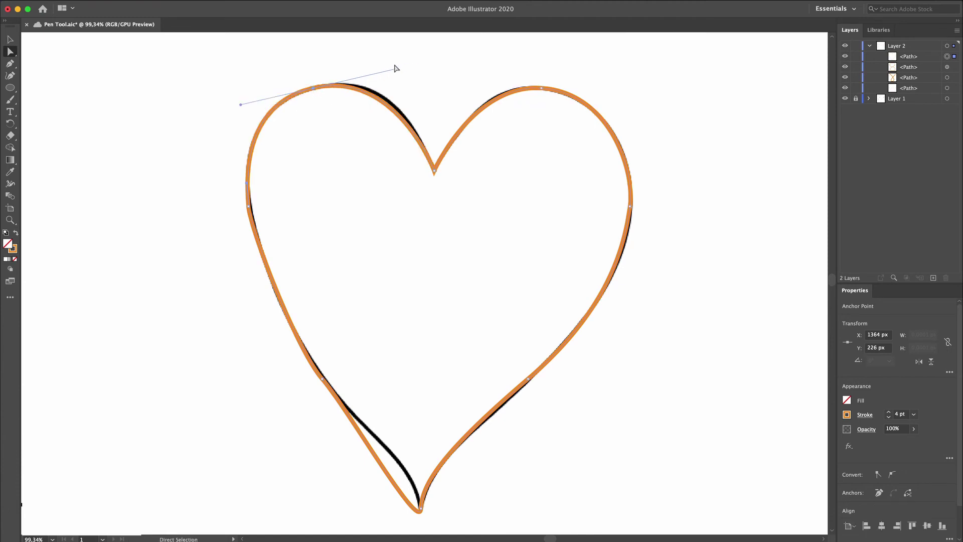
{"action": "left_click_drag", "start_coordinate": [395, 69], "coordinate": [406, 66]}
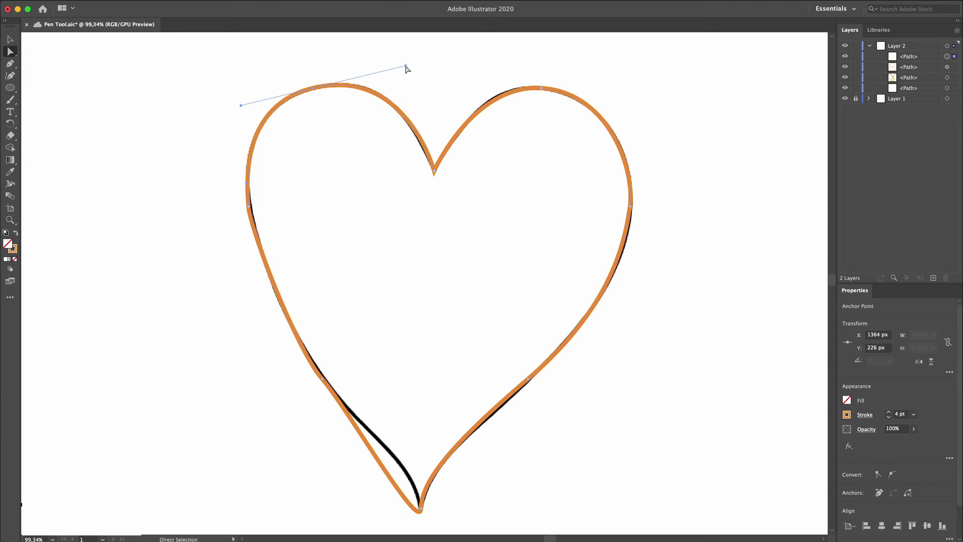
{"action": "left_click", "coordinate": [250, 207]}
{"action": "left_click_drag", "start_coordinate": [251, 208], "coordinate": [244, 180]}
{"action": "scroll", "coordinate": [290, 262], "scroll_direction": "down", "scroll_amount": 5}
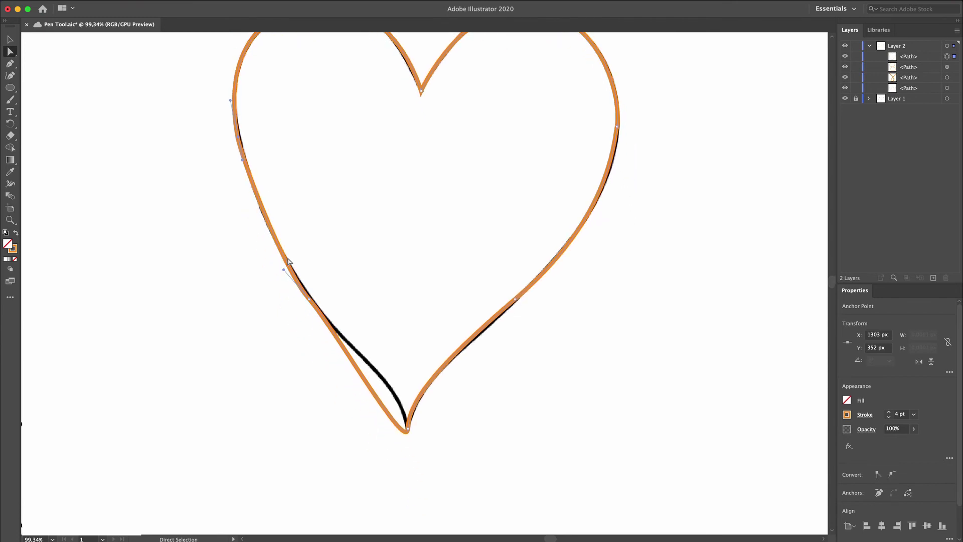
{"action": "scroll", "coordinate": [380, 390], "scroll_direction": "down", "scroll_amount": 2}
{"action": "scroll", "coordinate": [405, 385], "scroll_direction": "up", "scroll_amount": 6}
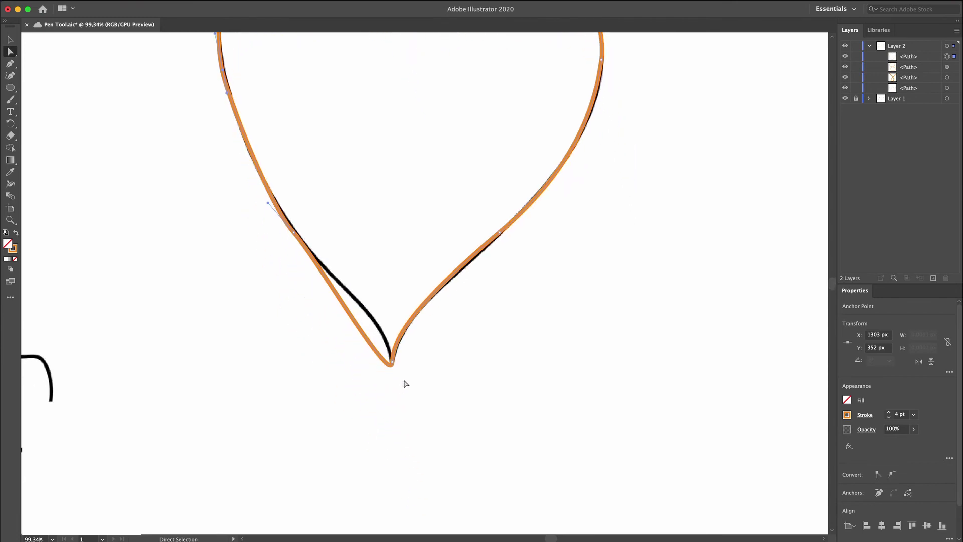
Step: Shorten and adjust the bottom point's handles to sharpen the heart's tip
{"action": "left_click", "coordinate": [381, 334]}
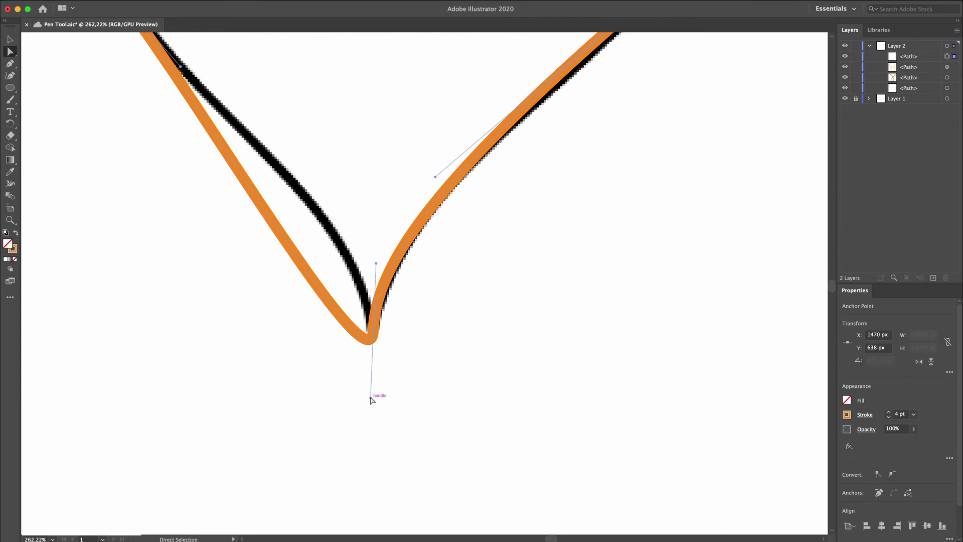
{"action": "left_click_drag", "start_coordinate": [372, 398], "coordinate": [374, 332]}
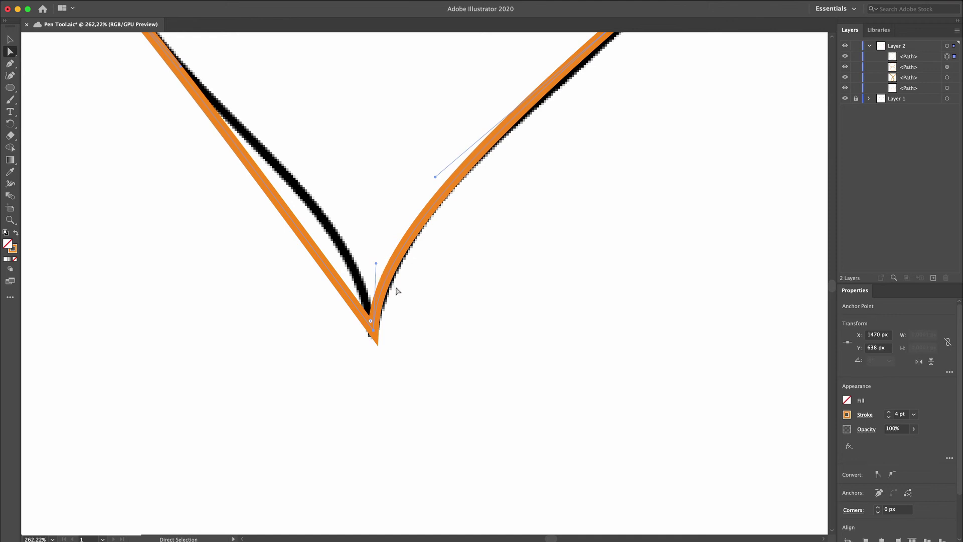
{"action": "left_click_drag", "start_coordinate": [377, 264], "coordinate": [381, 264]}
{"action": "scroll", "coordinate": [420, 269], "scroll_direction": "down", "scroll_amount": 3}
{"action": "scroll", "coordinate": [421, 270], "scroll_direction": "left", "scroll_amount": 3}
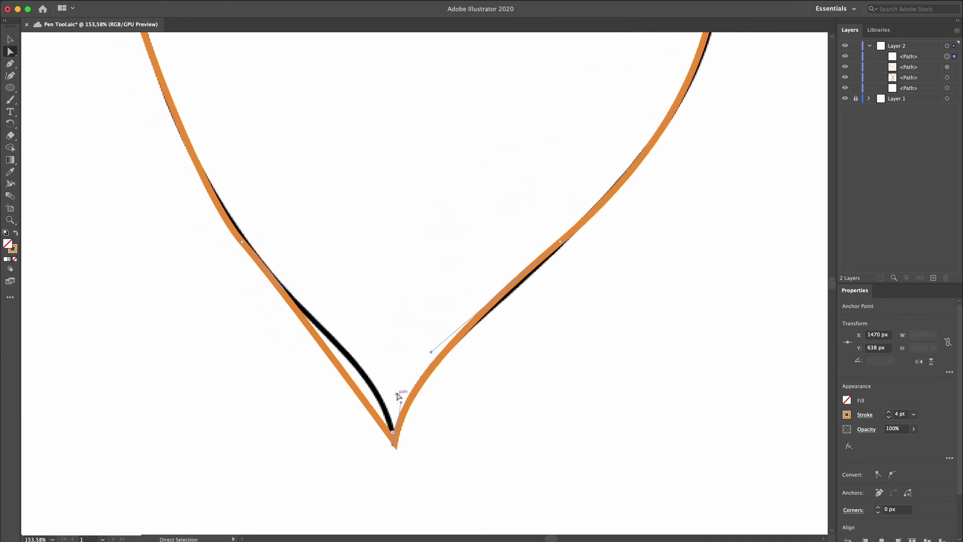
{"action": "left_click_drag", "start_coordinate": [401, 401], "coordinate": [401, 397]}
Step: Move the lower-left anchor down and right onto the sketch and reshape its curve
{"action": "left_click_drag", "start_coordinate": [284, 282], "coordinate": [363, 323]}
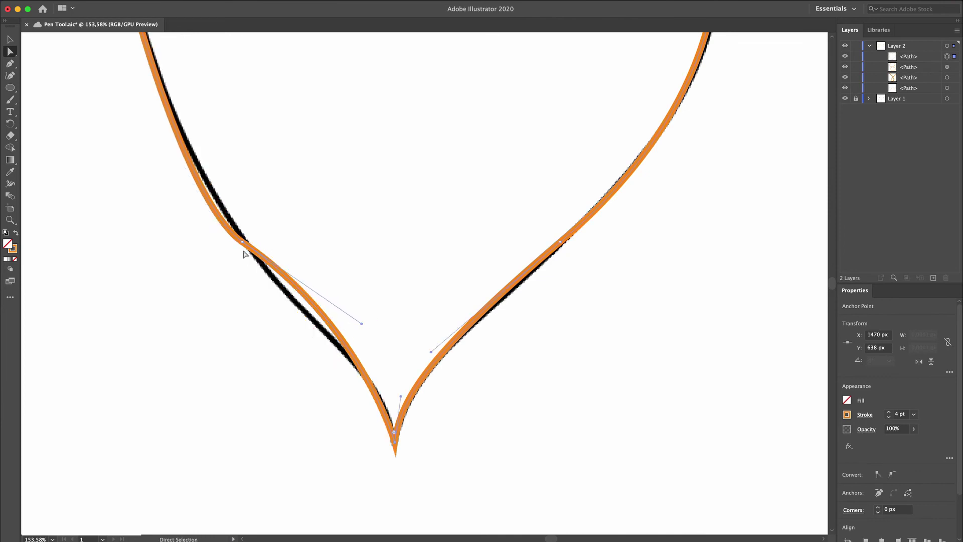
{"action": "scroll", "coordinate": [274, 263], "scroll_direction": "down", "scroll_amount": 5}
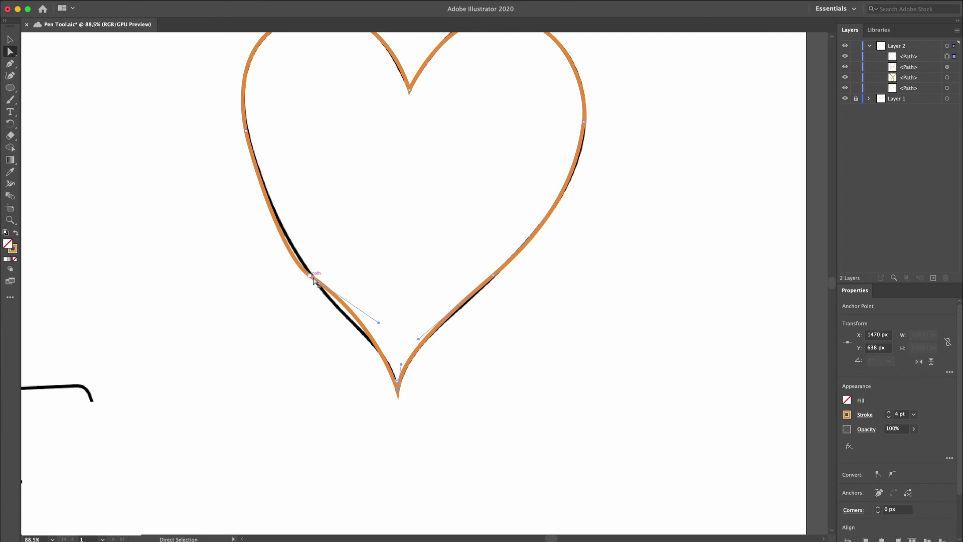
{"action": "scroll", "coordinate": [311, 276], "scroll_direction": "up", "scroll_amount": 5}
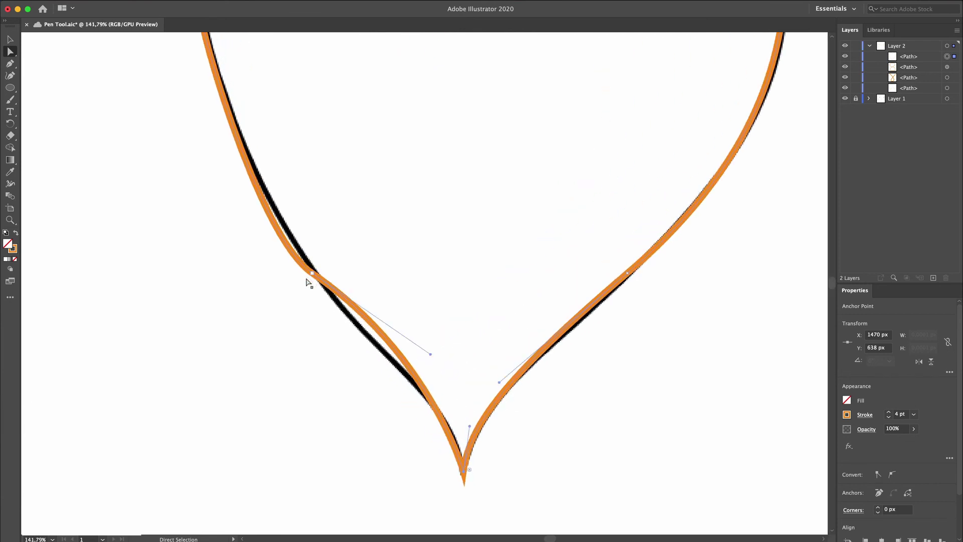
{"action": "left_click", "coordinate": [312, 274]}
{"action": "left_click_drag", "start_coordinate": [312, 274], "coordinate": [362, 332]}
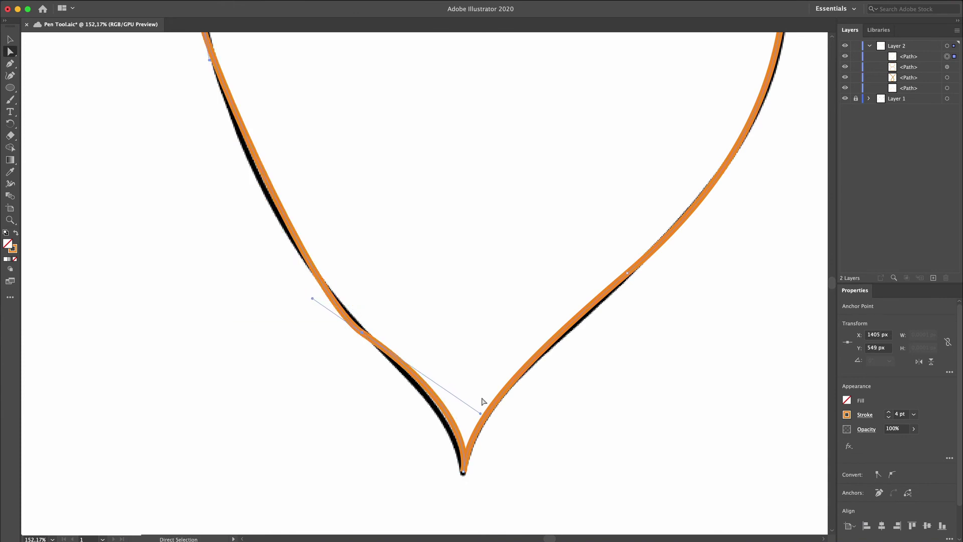
{"action": "left_click_drag", "start_coordinate": [482, 414], "coordinate": [440, 383]}
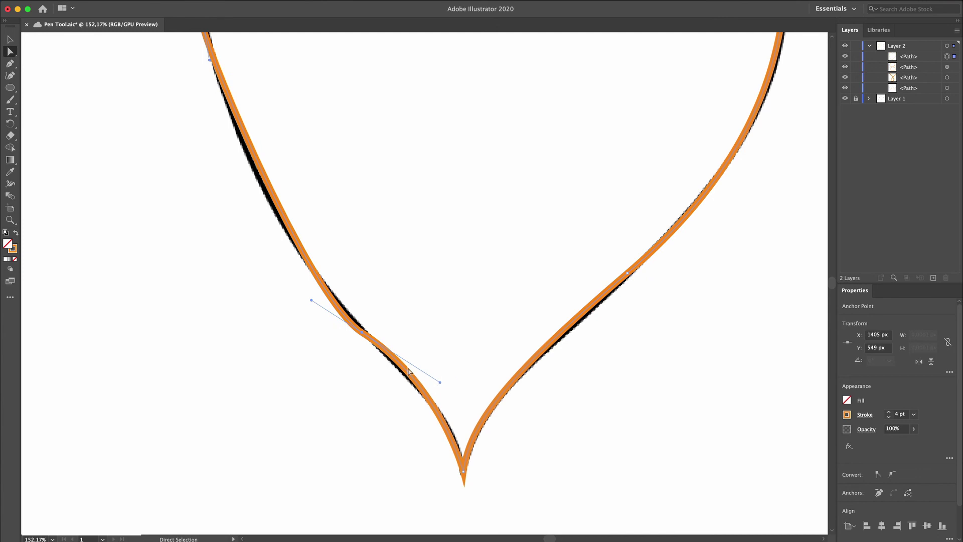
Step: Adjust the upper-left anchor's handles so the lower-left curve matches the black line
{"action": "scroll", "coordinate": [301, 240], "scroll_direction": "up", "scroll_amount": 2}
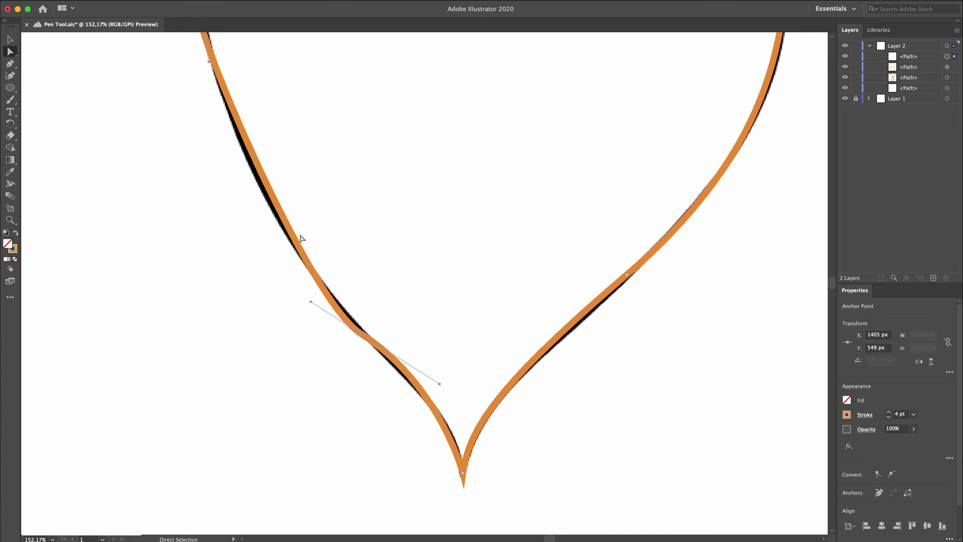
{"action": "left_click", "coordinate": [219, 103]}
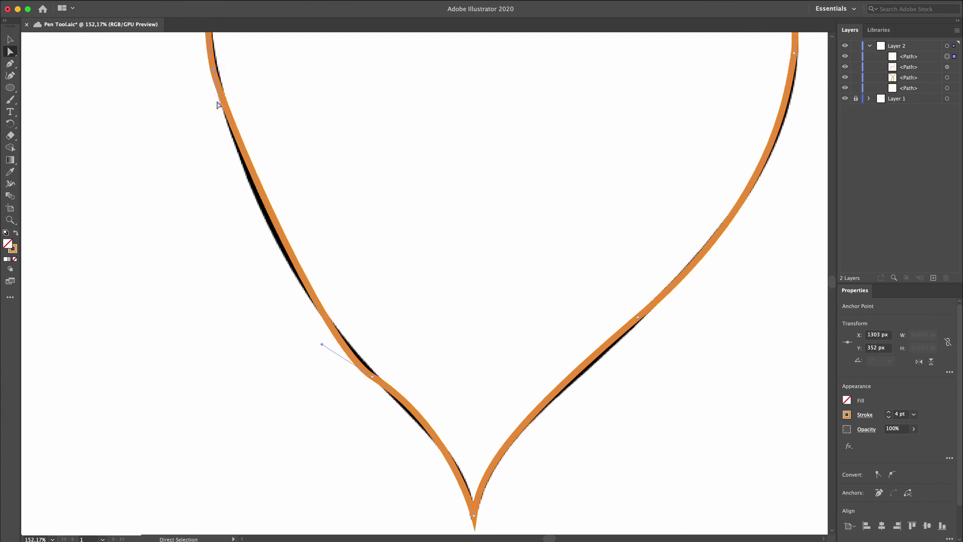
{"action": "left_click_drag", "start_coordinate": [220, 105], "coordinate": [224, 189]}
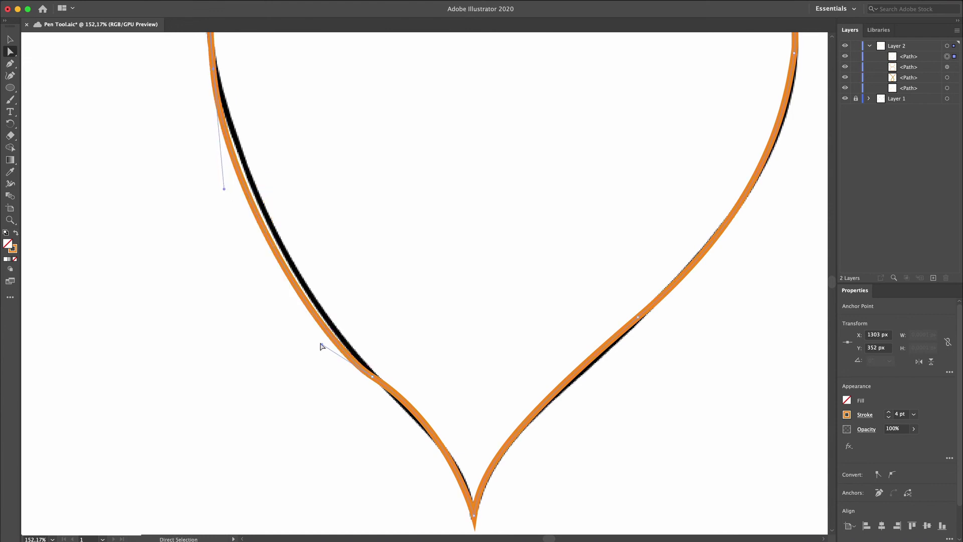
{"action": "left_click_drag", "start_coordinate": [322, 347], "coordinate": [322, 333]}
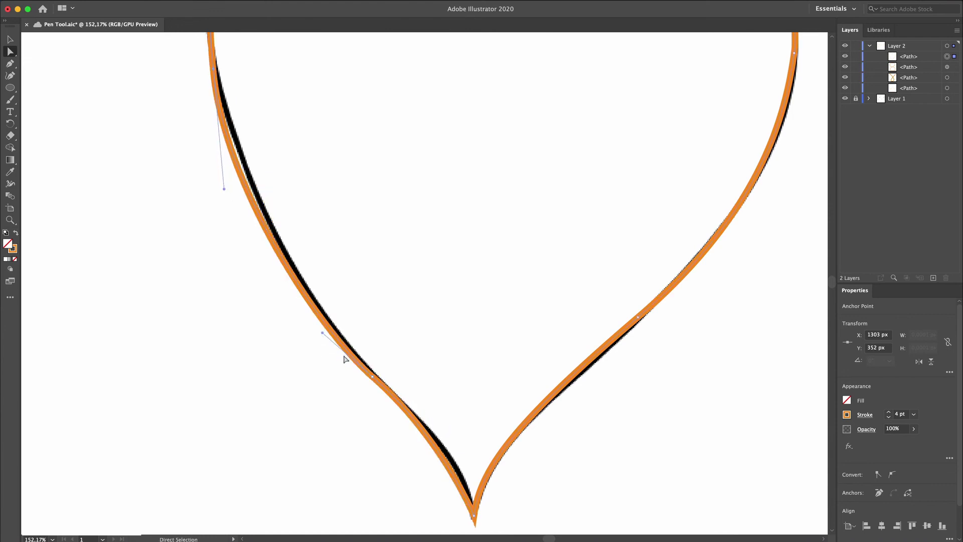
{"action": "scroll", "coordinate": [398, 387], "scroll_direction": "up", "scroll_amount": 2}
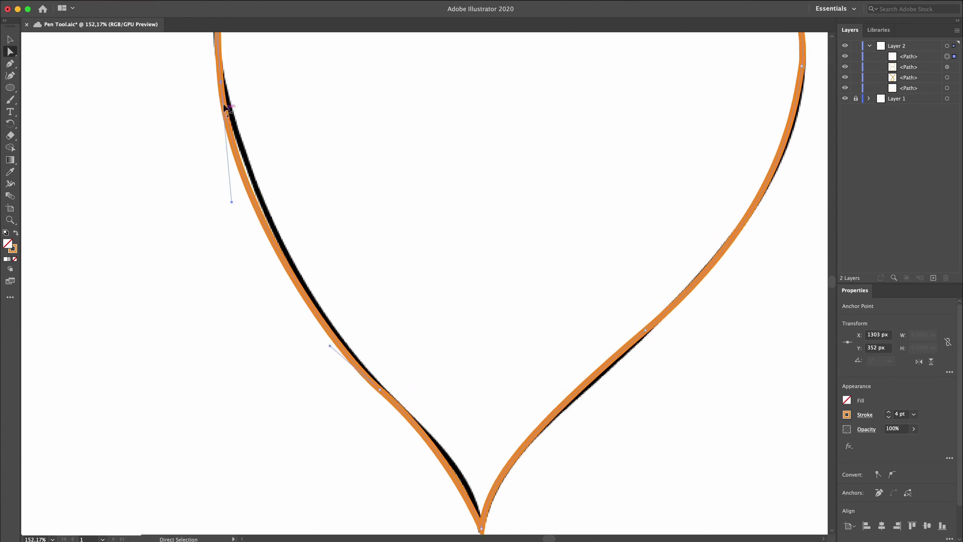
{"action": "scroll", "coordinate": [225, 93], "scroll_direction": "down", "scroll_amount": 3}
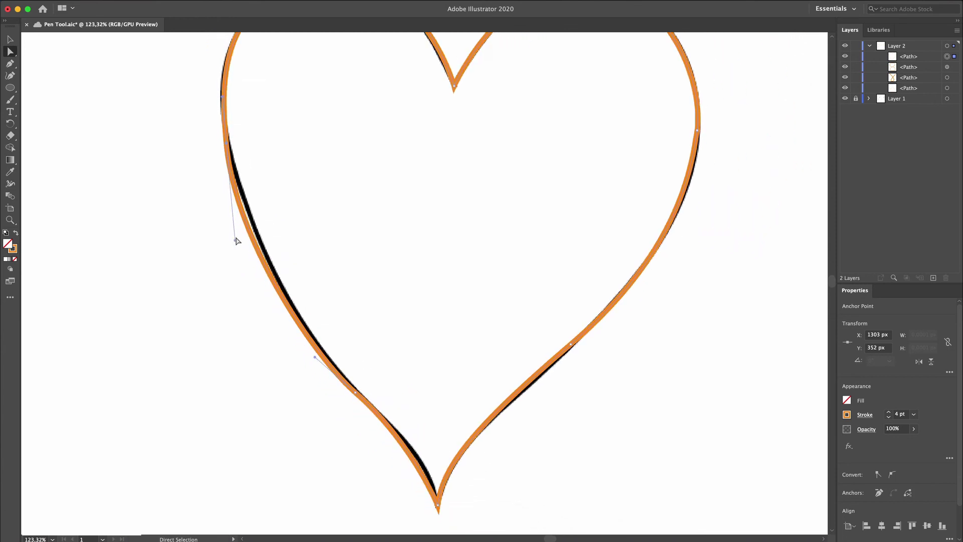
{"action": "left_click_drag", "start_coordinate": [235, 241], "coordinate": [230, 210]}
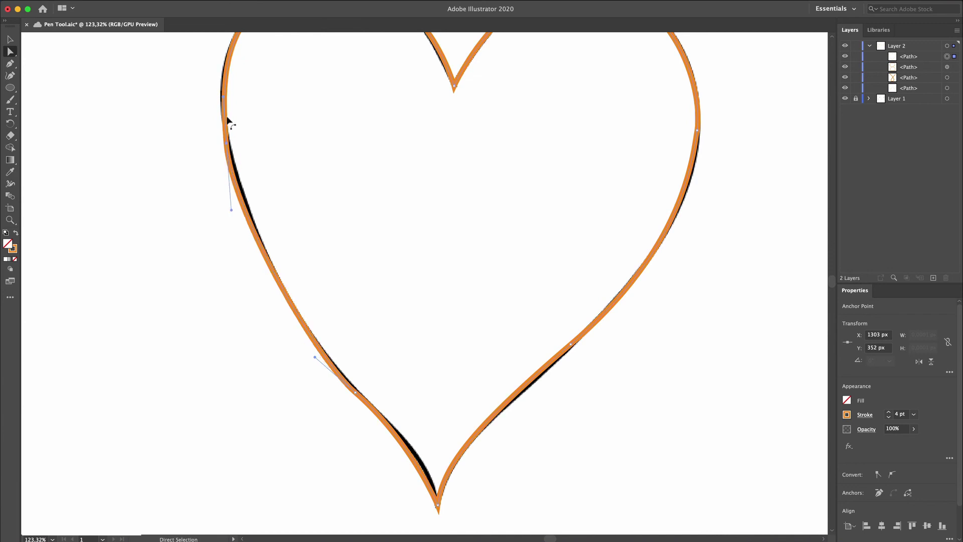
{"action": "left_click_drag", "start_coordinate": [223, 96], "coordinate": [221, 94]}
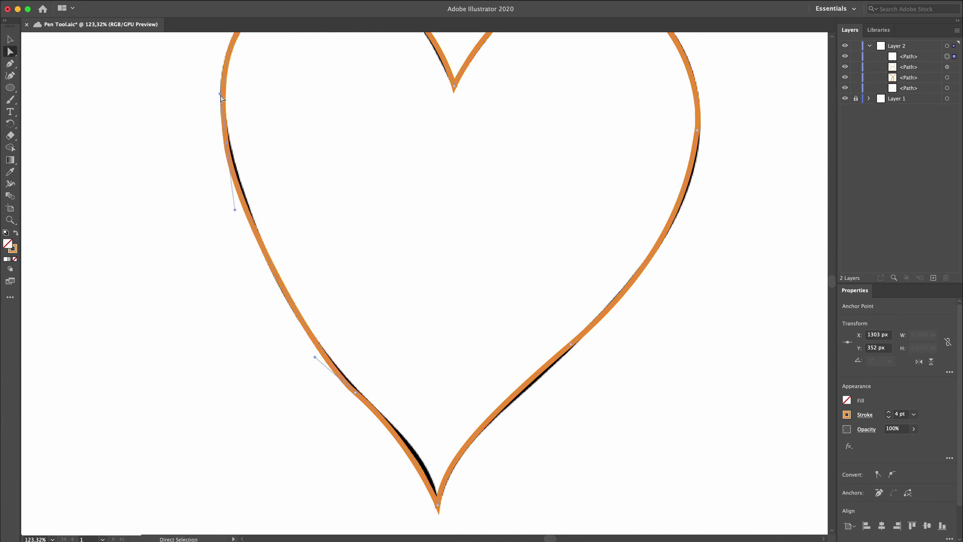
{"action": "scroll", "coordinate": [311, 331], "scroll_direction": "down", "scroll_amount": 3}
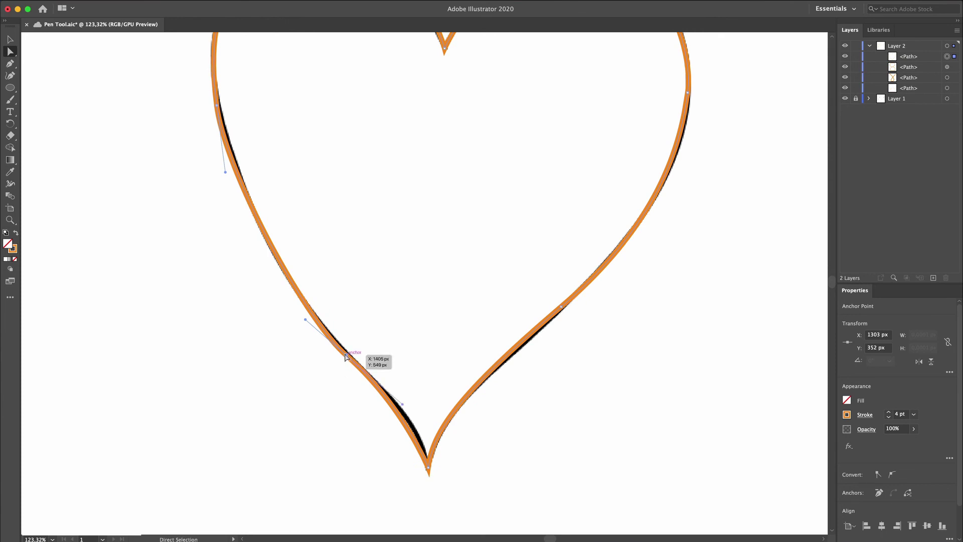
Step: Refine the lower-left anchor's curve leading into the bottom tip
{"action": "left_click", "coordinate": [346, 356]}
{"action": "left_click_drag", "start_coordinate": [405, 404], "coordinate": [441, 448]}
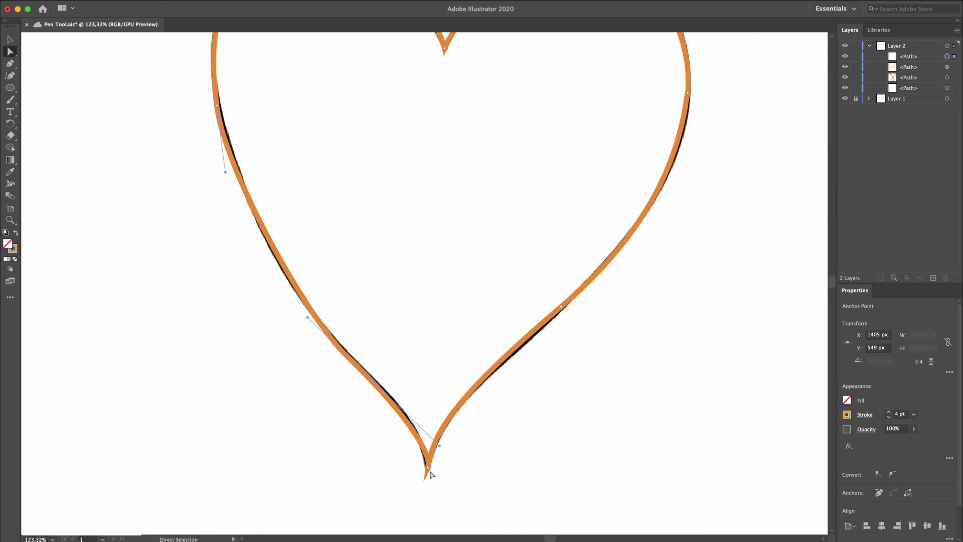
{"action": "scroll", "coordinate": [430, 467], "scroll_direction": "up", "scroll_amount": 5}
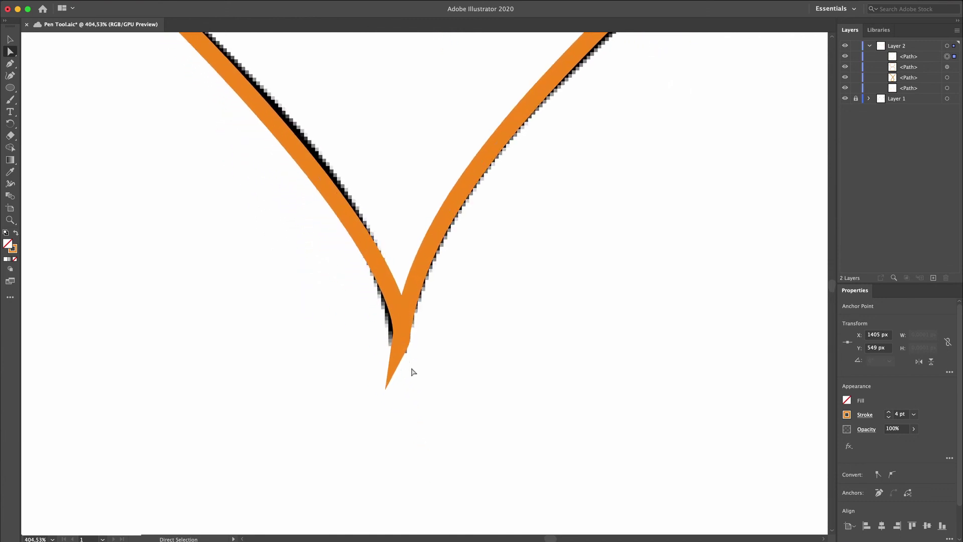
{"action": "scroll", "coordinate": [414, 372], "scroll_direction": "up", "scroll_amount": 1}
{"action": "scroll", "coordinate": [380, 354], "scroll_direction": "down", "scroll_amount": 8}
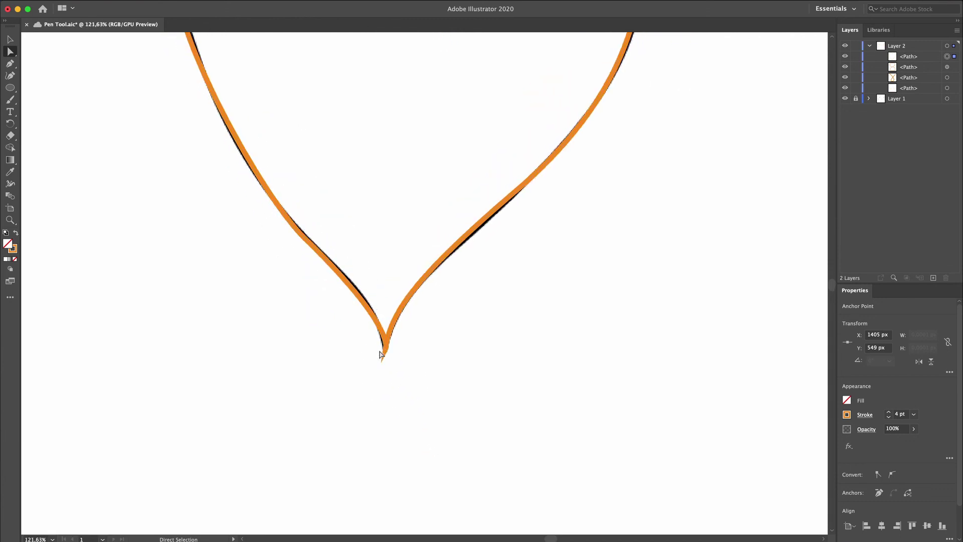
Step: Set the heart stroke's corner join to Round in the Stroke panel
{"action": "left_click", "coordinate": [869, 415]}
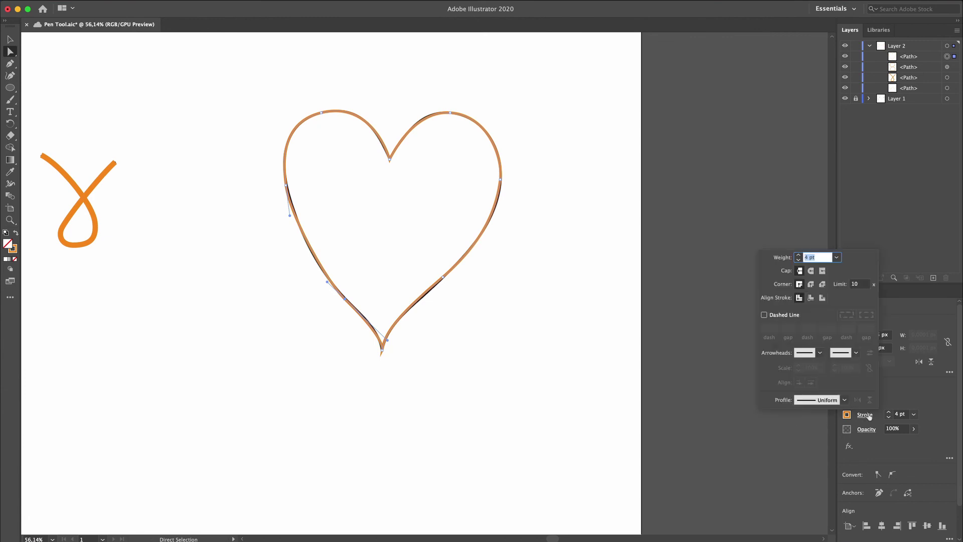
{"action": "left_click", "coordinate": [812, 286]}
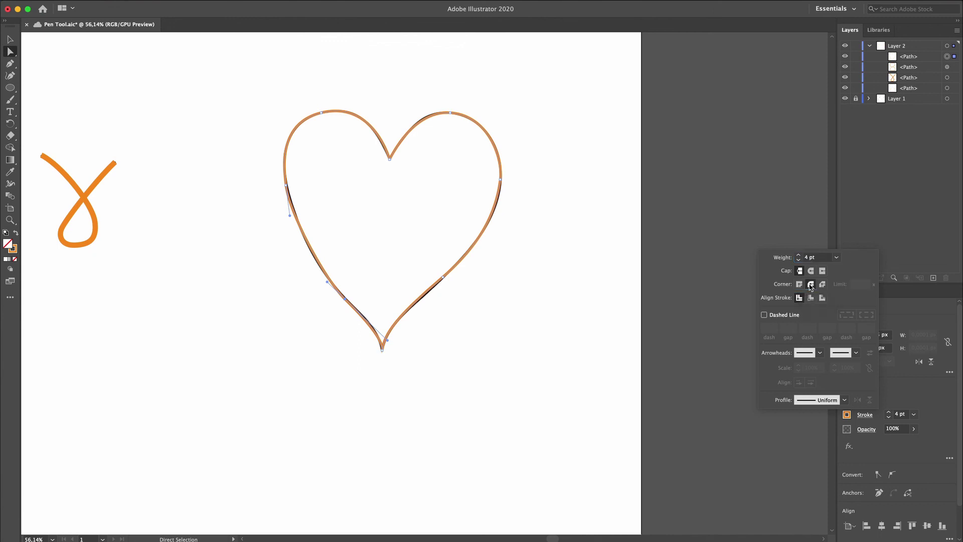
{"action": "scroll", "coordinate": [400, 373], "scroll_direction": "up", "scroll_amount": 10}
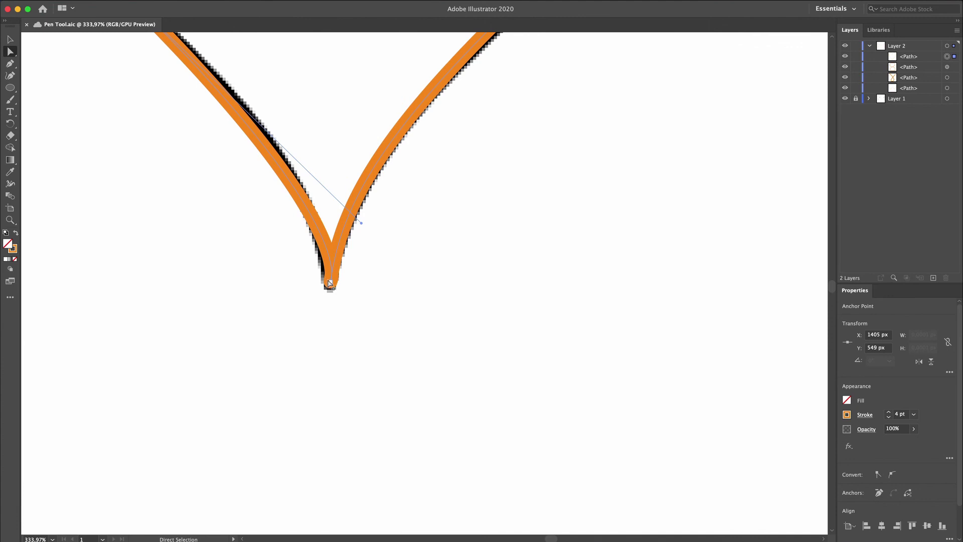
Step: Reshape the bottom-point curve and the heart's lower-left segment handles
{"action": "left_click_drag", "start_coordinate": [329, 283], "coordinate": [331, 279]}
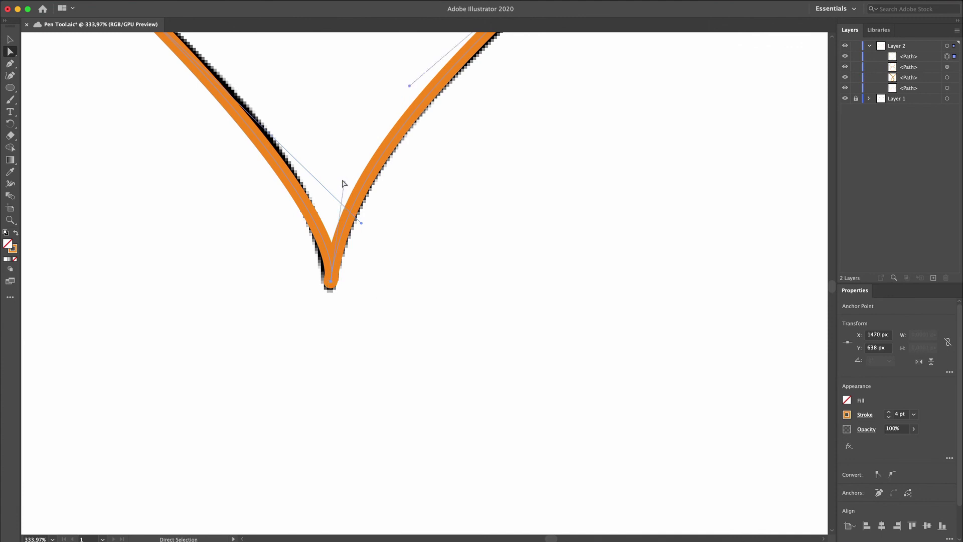
{"action": "left_click", "coordinate": [357, 220]}
{"action": "scroll", "coordinate": [296, 166], "scroll_direction": "down", "scroll_amount": 3}
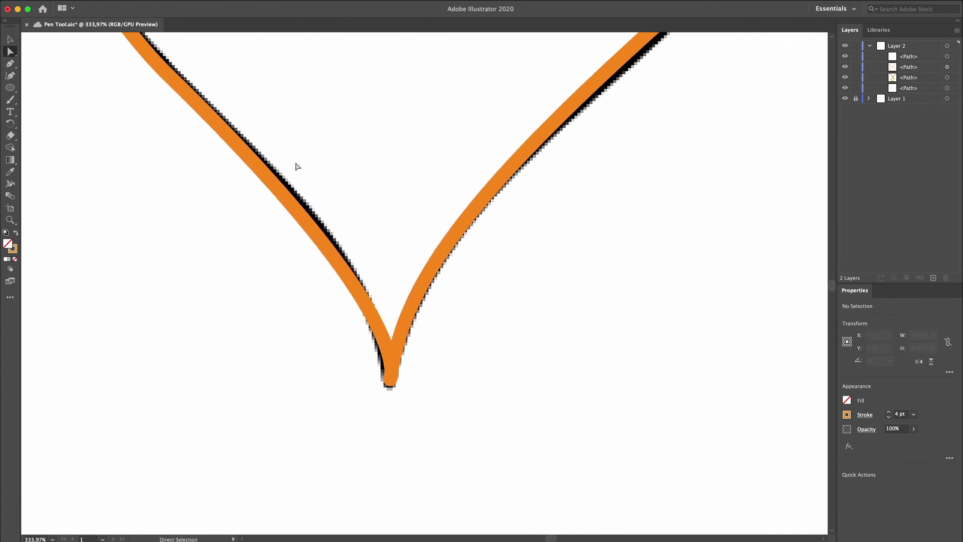
{"action": "scroll", "coordinate": [296, 166], "scroll_direction": "down", "scroll_amount": 3}
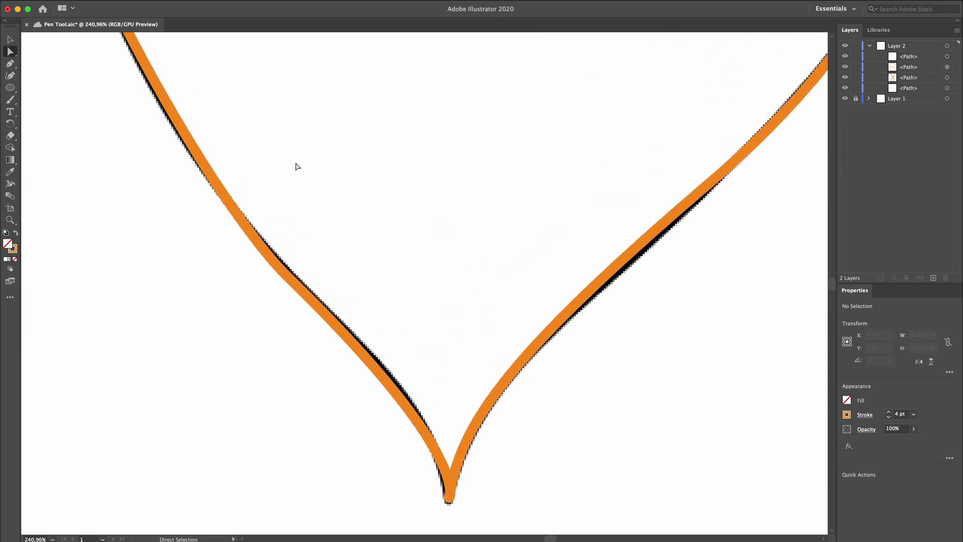
{"action": "left_click", "coordinate": [238, 189]}
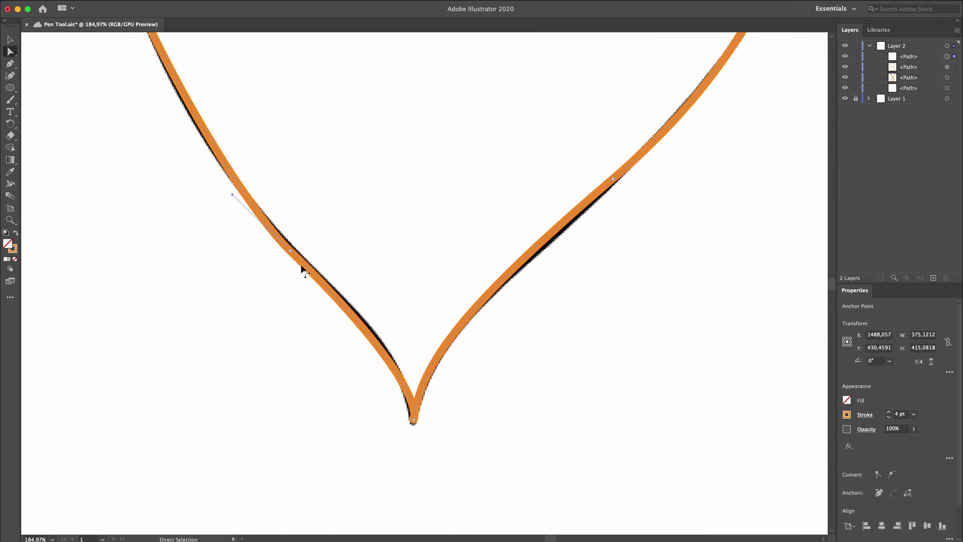
{"action": "left_click_drag", "start_coordinate": [303, 270], "coordinate": [297, 254]}
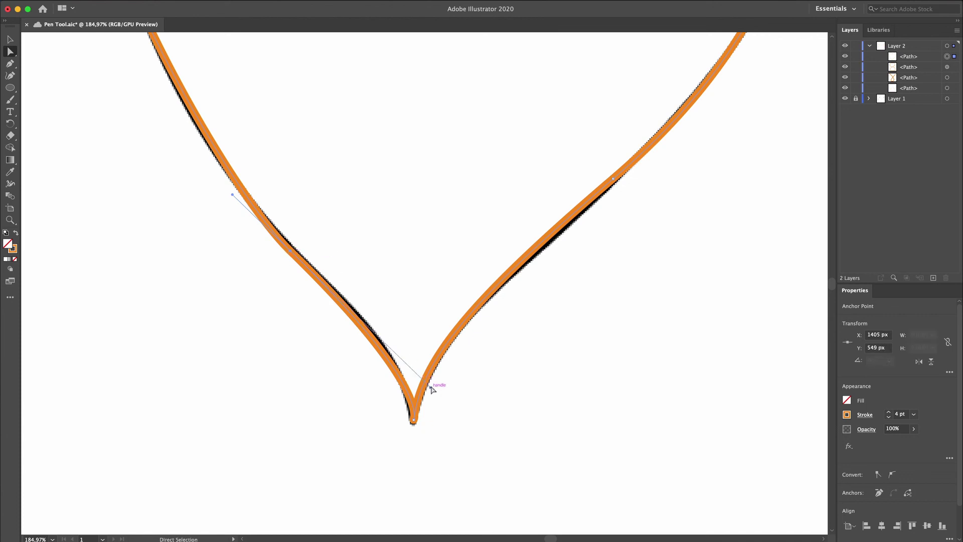
{"action": "left_click_drag", "start_coordinate": [430, 386], "coordinate": [417, 369]}
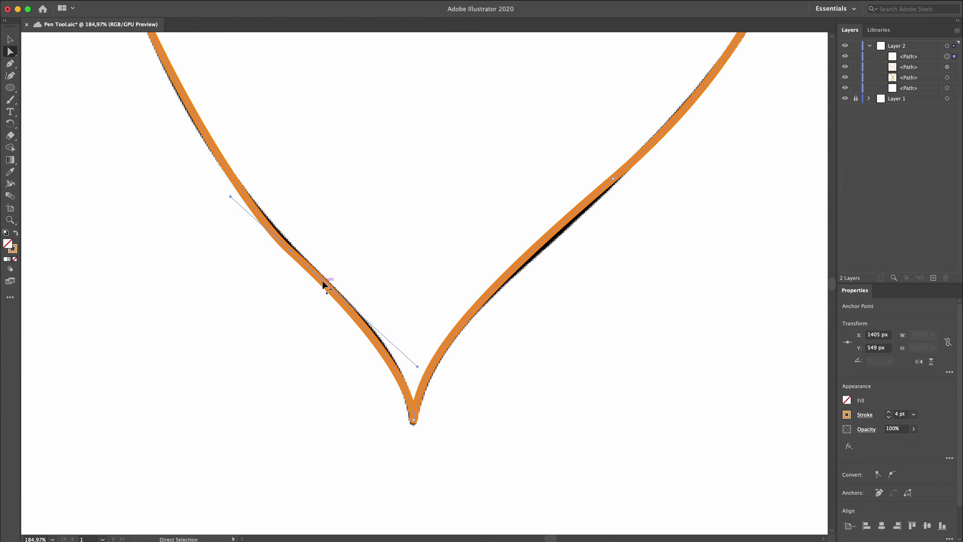
Step: Fine-tune the handles on the left curve and the bottom tip curve
{"action": "left_click_drag", "start_coordinate": [231, 197], "coordinate": [254, 221]}
{"action": "scroll", "coordinate": [251, 210], "scroll_direction": "up", "scroll_amount": 5}
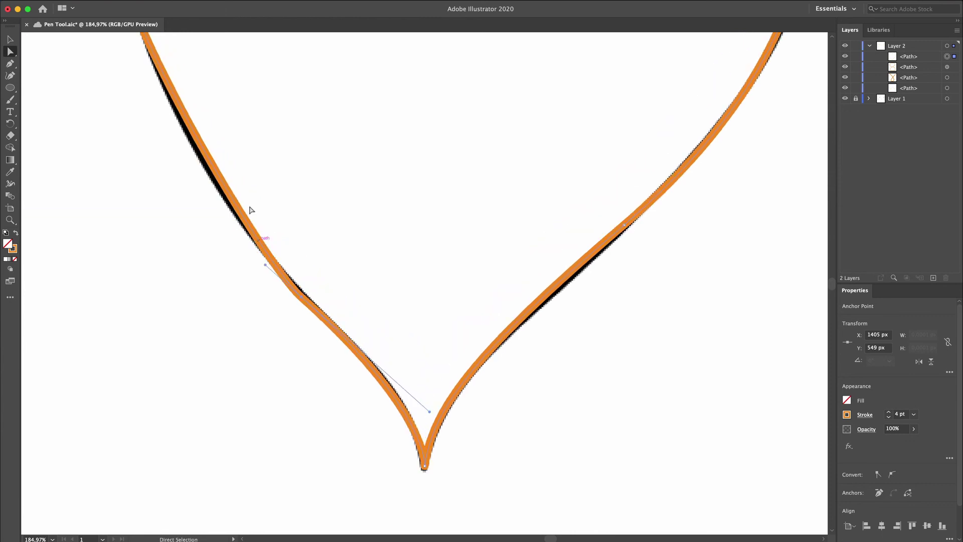
{"action": "left_click_drag", "start_coordinate": [299, 345], "coordinate": [221, 262]}
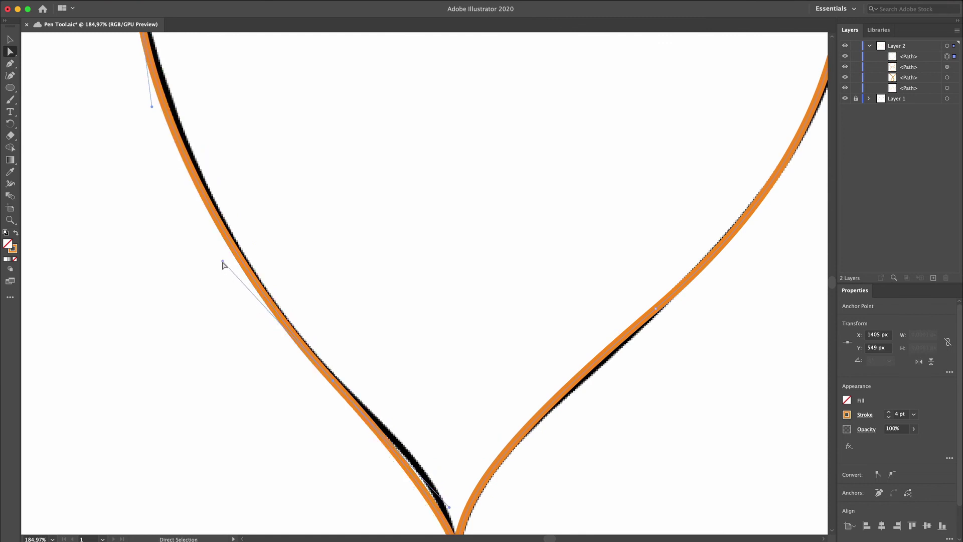
{"action": "scroll", "coordinate": [372, 402], "scroll_direction": "down", "scroll_amount": 3}
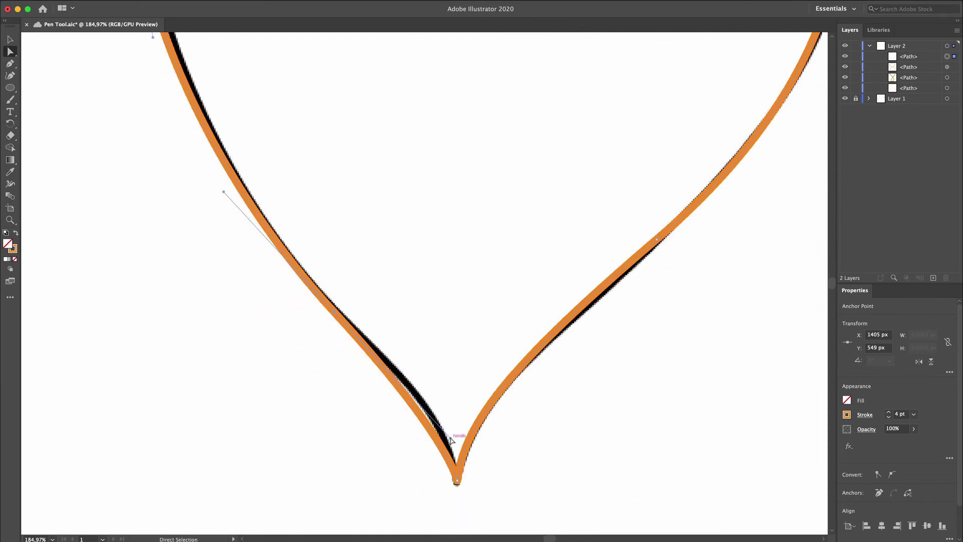
{"action": "left_click_drag", "start_coordinate": [450, 438], "coordinate": [456, 431]}
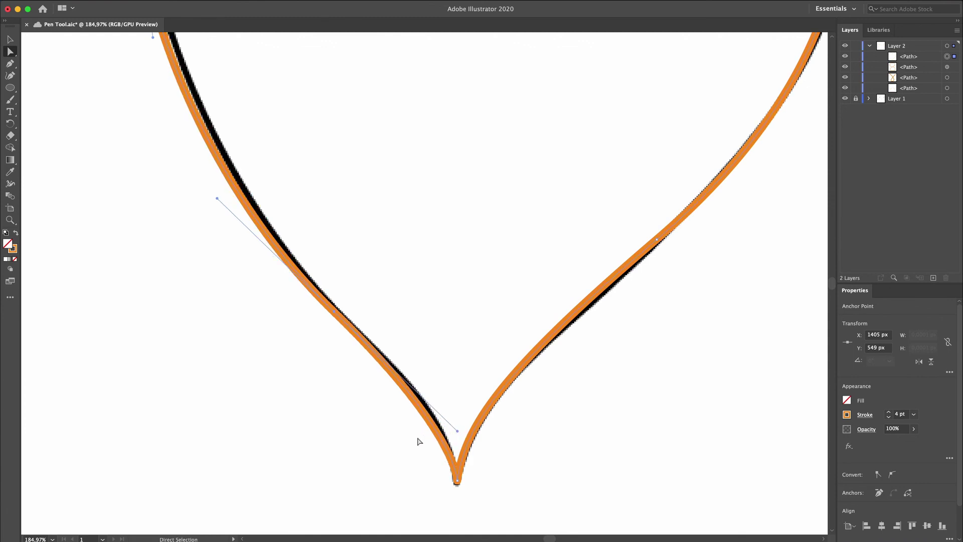
{"action": "key", "text": "super+0"}
{"action": "left_click", "coordinate": [471, 401]}
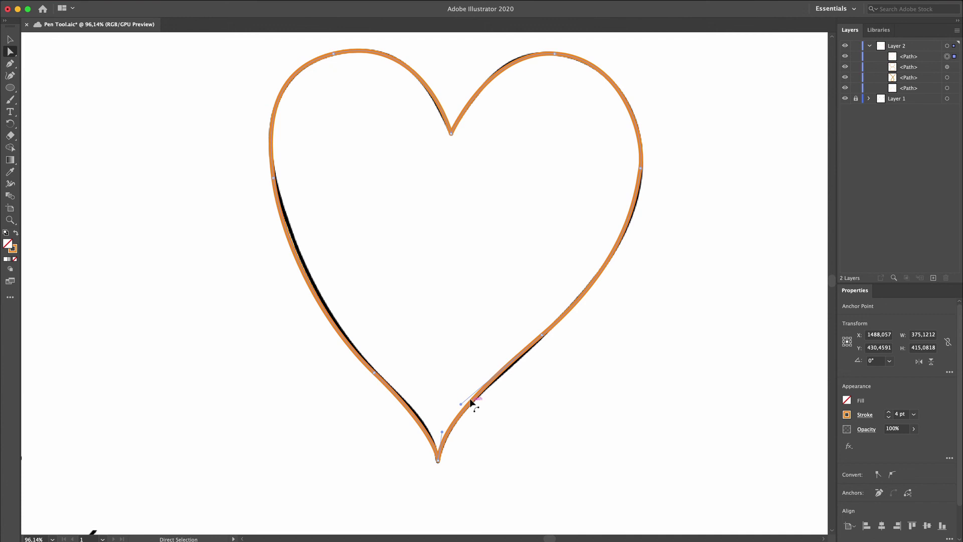
Step: Thicken the heart's orange stroke to 15 pt
{"action": "left_click", "coordinate": [888, 412]}
{"action": "left_click", "coordinate": [888, 412]}
{"action": "left_click", "coordinate": [888, 412]}
{"action": "left_click", "coordinate": [888, 412]}
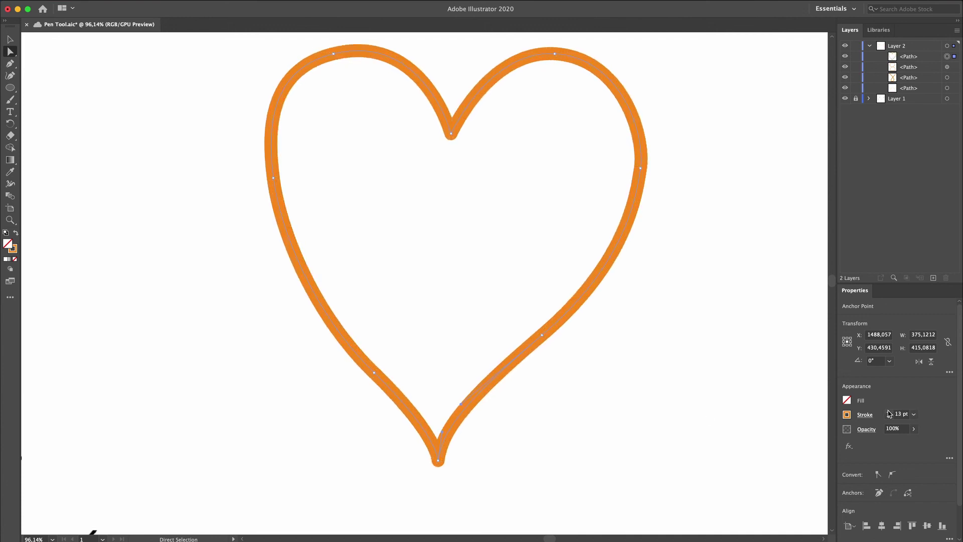
Step: Raise the right-side anchor's top handle to smooth the heart's upper-right curve
{"action": "left_click", "coordinate": [10, 40]}
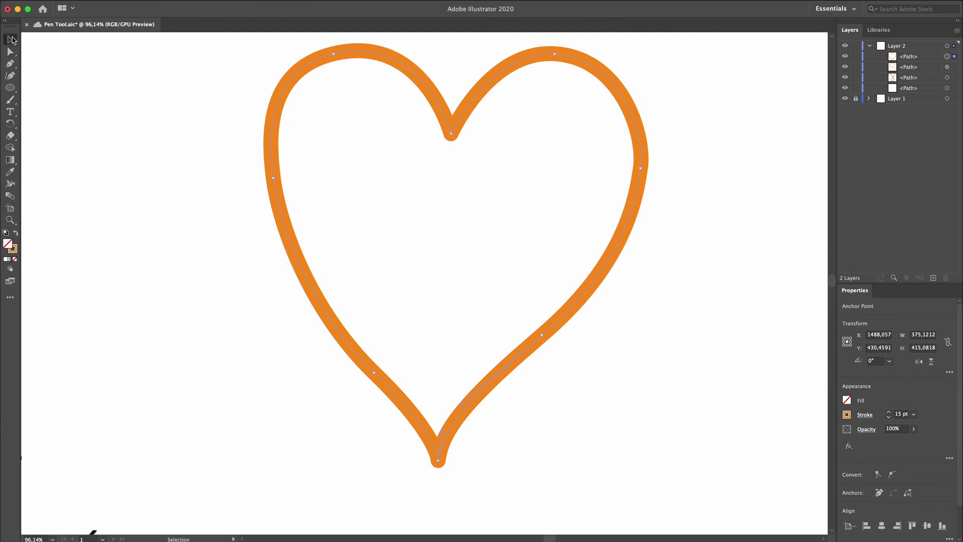
{"action": "left_click", "coordinate": [182, 189]}
{"action": "scroll", "coordinate": [191, 230], "scroll_direction": "down", "scroll_amount": 4}
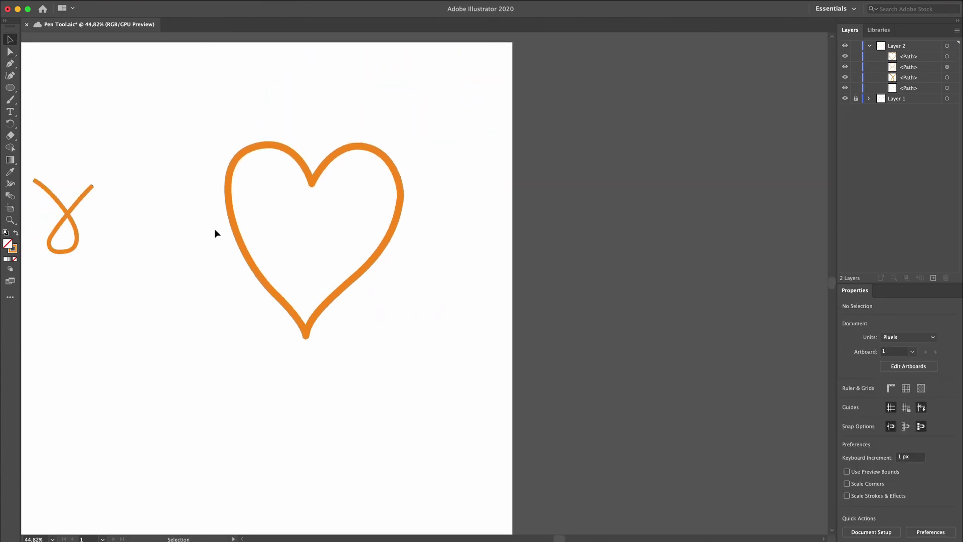
{"action": "scroll", "coordinate": [215, 233], "scroll_direction": "left", "scroll_amount": 3}
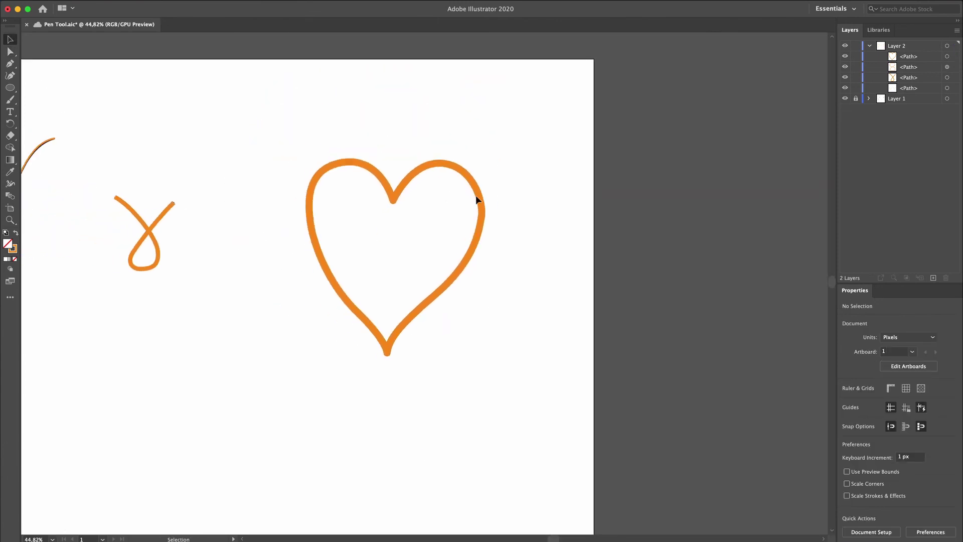
{"action": "scroll", "coordinate": [477, 199], "scroll_direction": "up", "scroll_amount": 5}
{"action": "left_click", "coordinate": [492, 234]}
{"action": "key", "text": "a"}
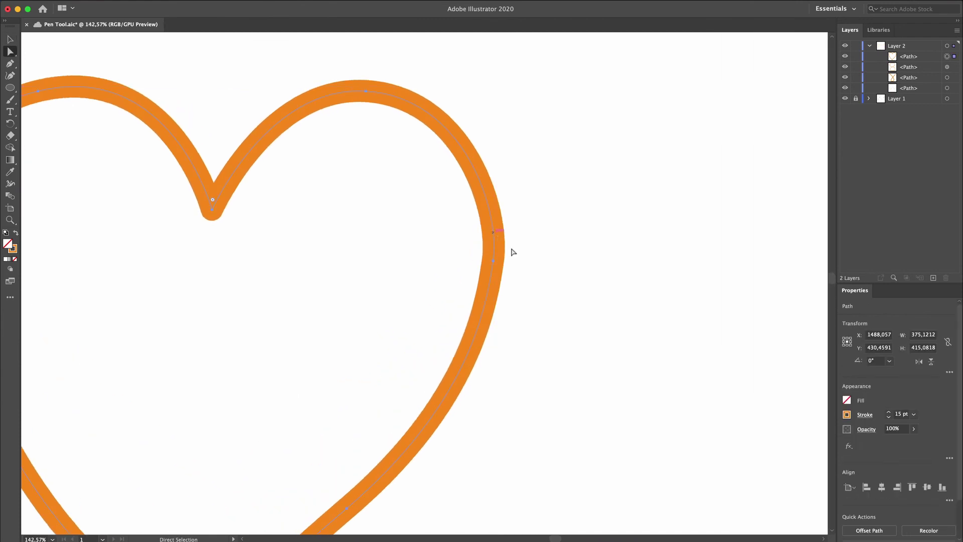
{"action": "left_click", "coordinate": [493, 260]}
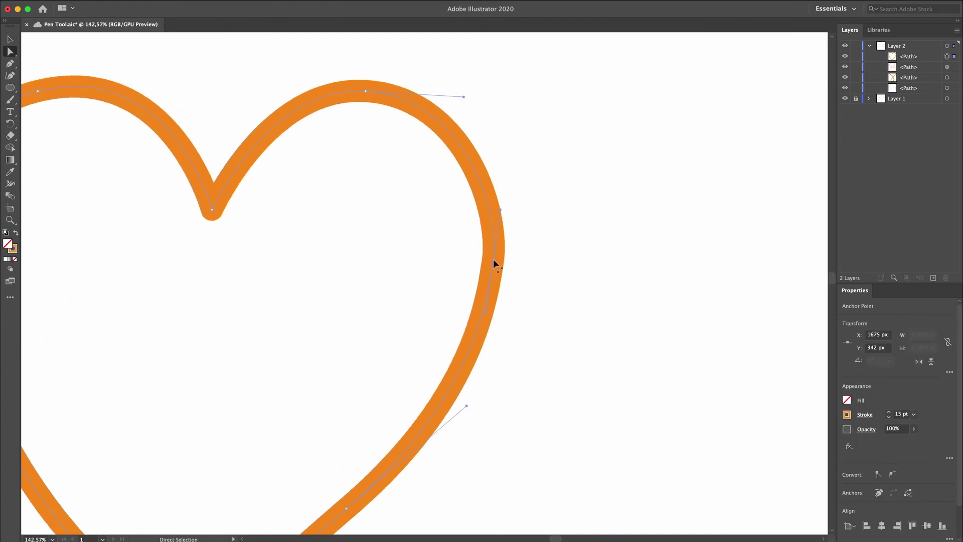
{"action": "left_click_drag", "start_coordinate": [501, 209], "coordinate": [500, 202]}
{"action": "left_click", "coordinate": [539, 235]}
{"action": "scroll", "coordinate": [552, 232], "scroll_direction": "down", "scroll_amount": 3}
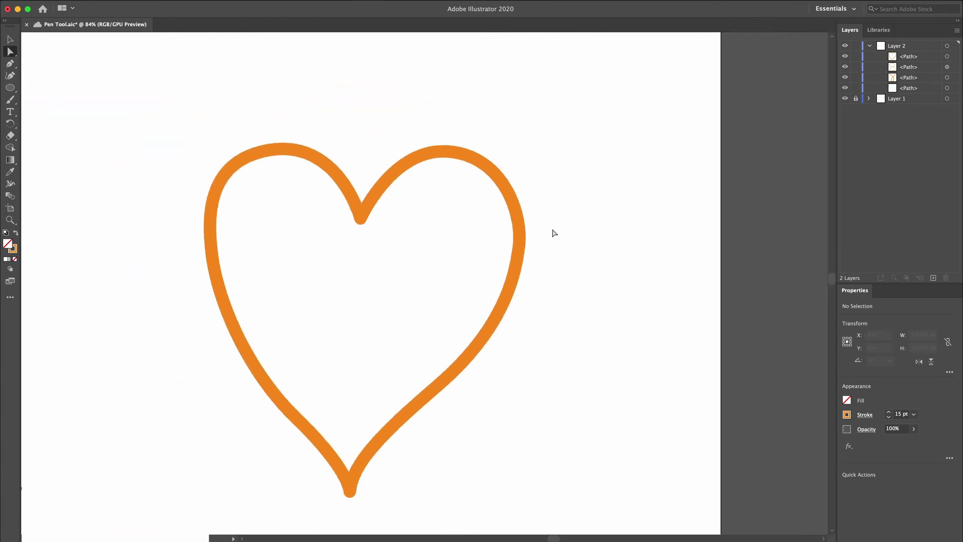
{"action": "scroll", "coordinate": [561, 232], "scroll_direction": "left", "scroll_amount": 3}
{"action": "scroll", "coordinate": [566, 230], "scroll_direction": "down", "scroll_amount": 3}
{"action": "scroll", "coordinate": [577, 227], "scroll_direction": "left", "scroll_amount": 3}
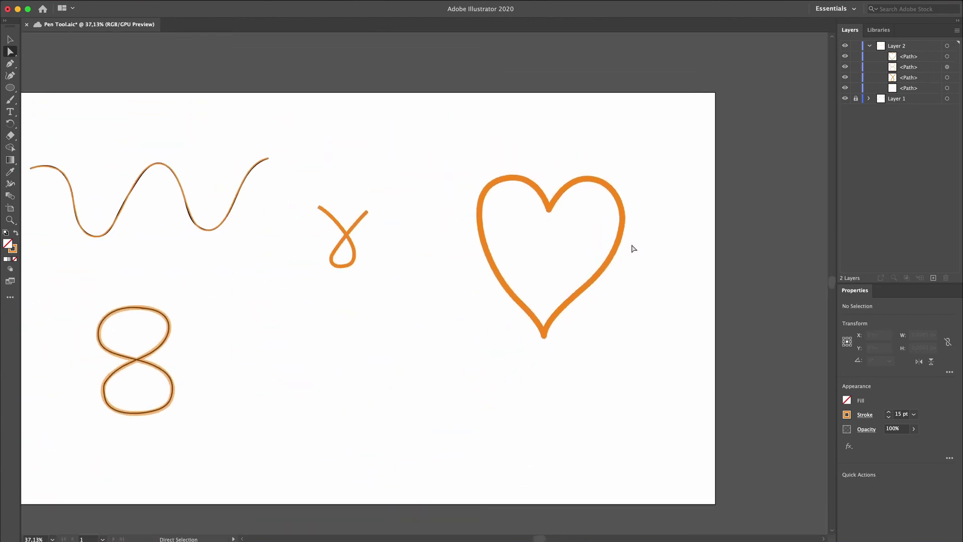
{"action": "scroll", "coordinate": [603, 297], "scroll_direction": "left", "scroll_amount": 5}
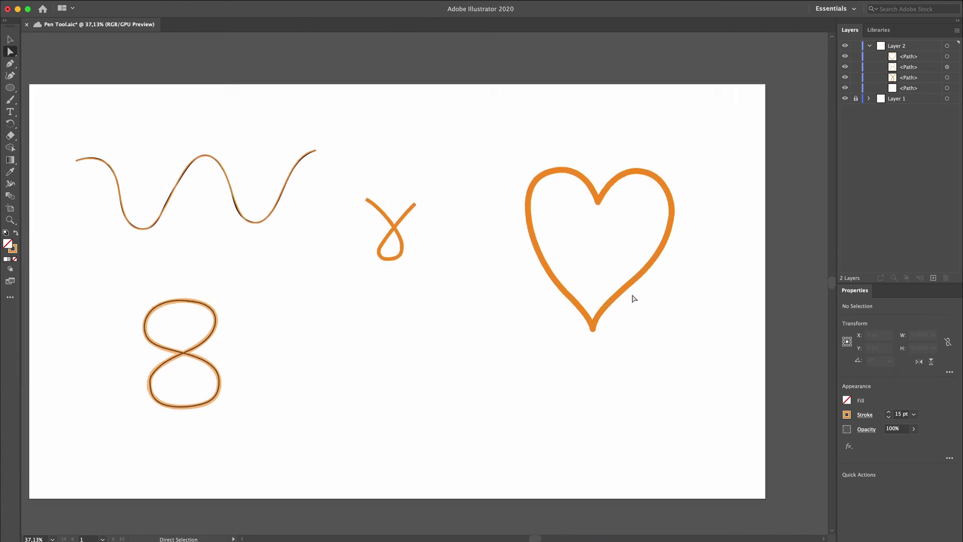
{"action": "scroll", "coordinate": [622, 301], "scroll_direction": "up", "scroll_amount": 2}
{"action": "scroll", "coordinate": [633, 299], "scroll_direction": "down", "scroll_amount": 2}
{"action": "scroll", "coordinate": [633, 298], "scroll_direction": "right", "scroll_amount": 2}
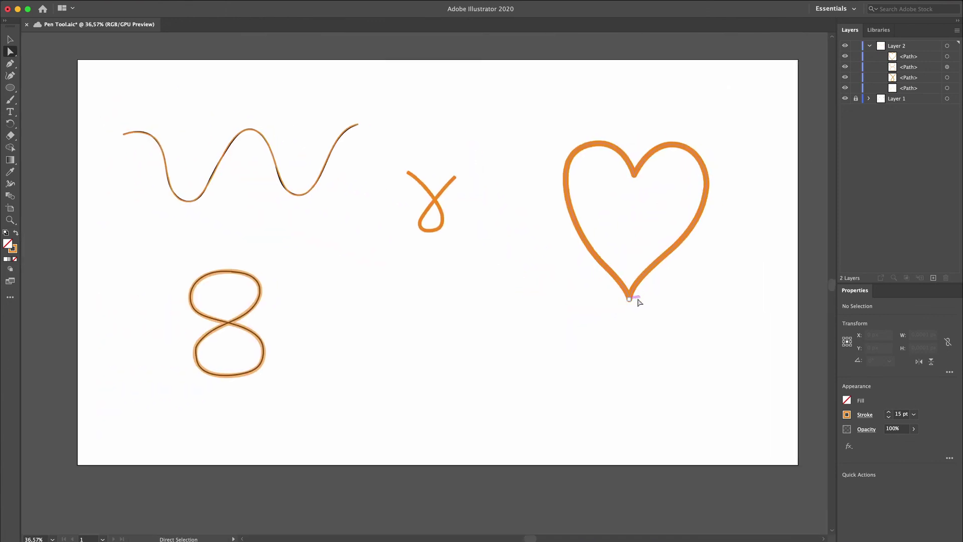
{"action": "scroll", "coordinate": [637, 300], "scroll_direction": "up", "scroll_amount": 2}
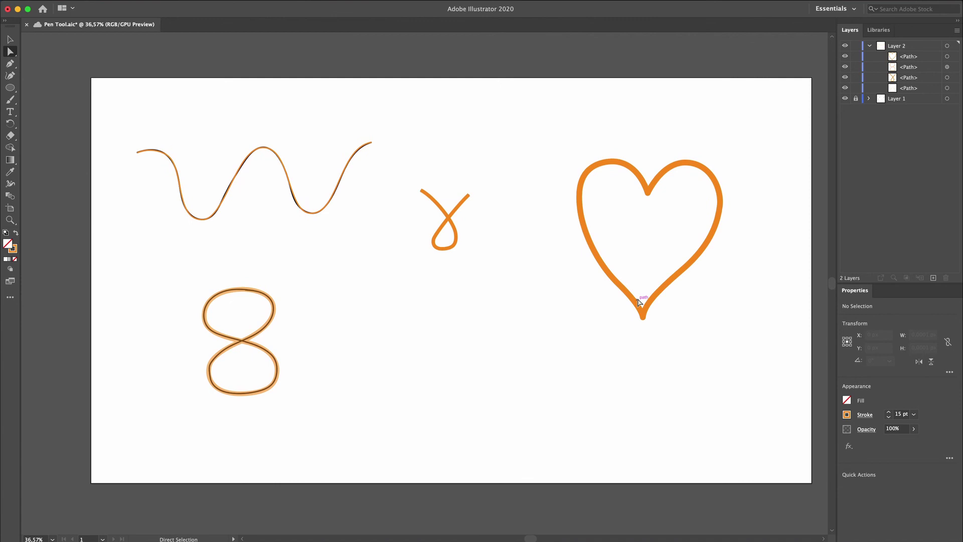